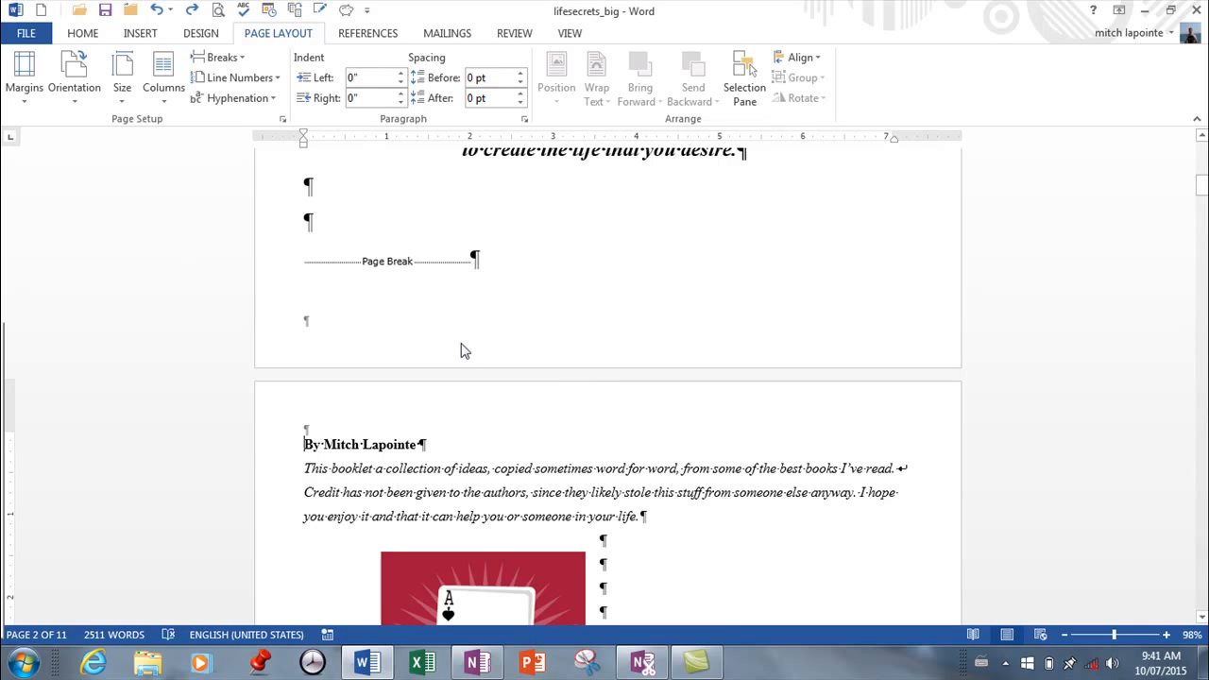
Insert a continuous section break before the author line on page 2 and set the new section to landscape.
scroll(552, 374, "up", 10)
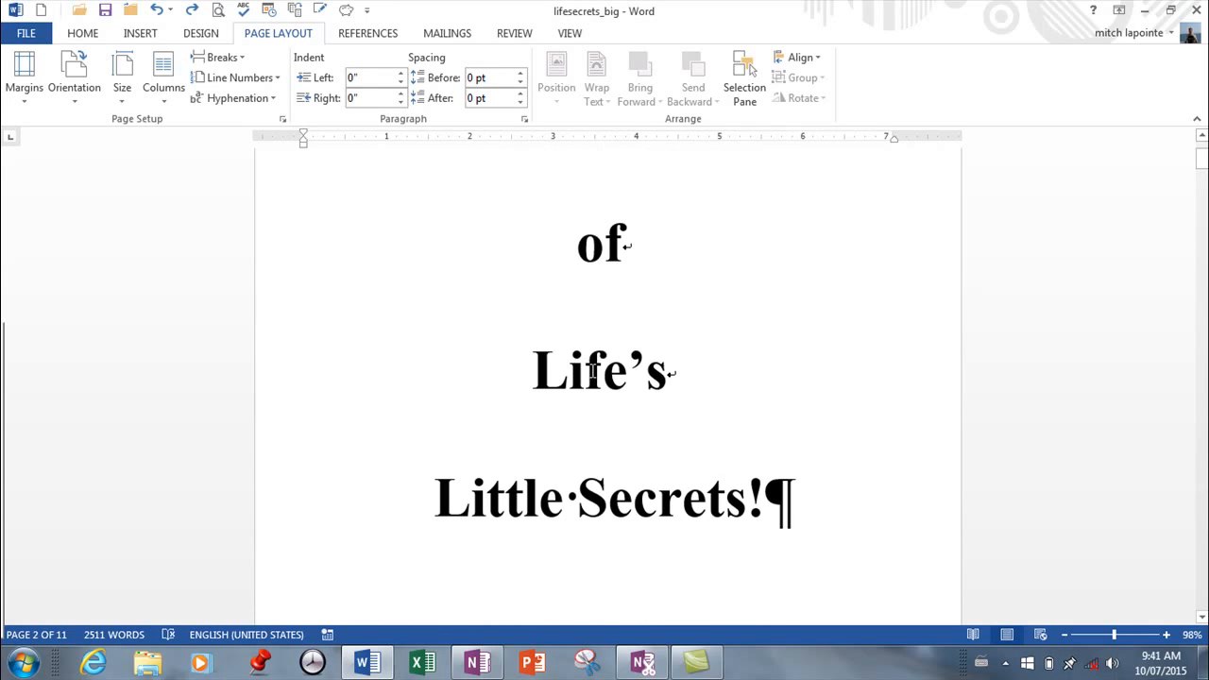
scroll(592, 371, "up", 3)
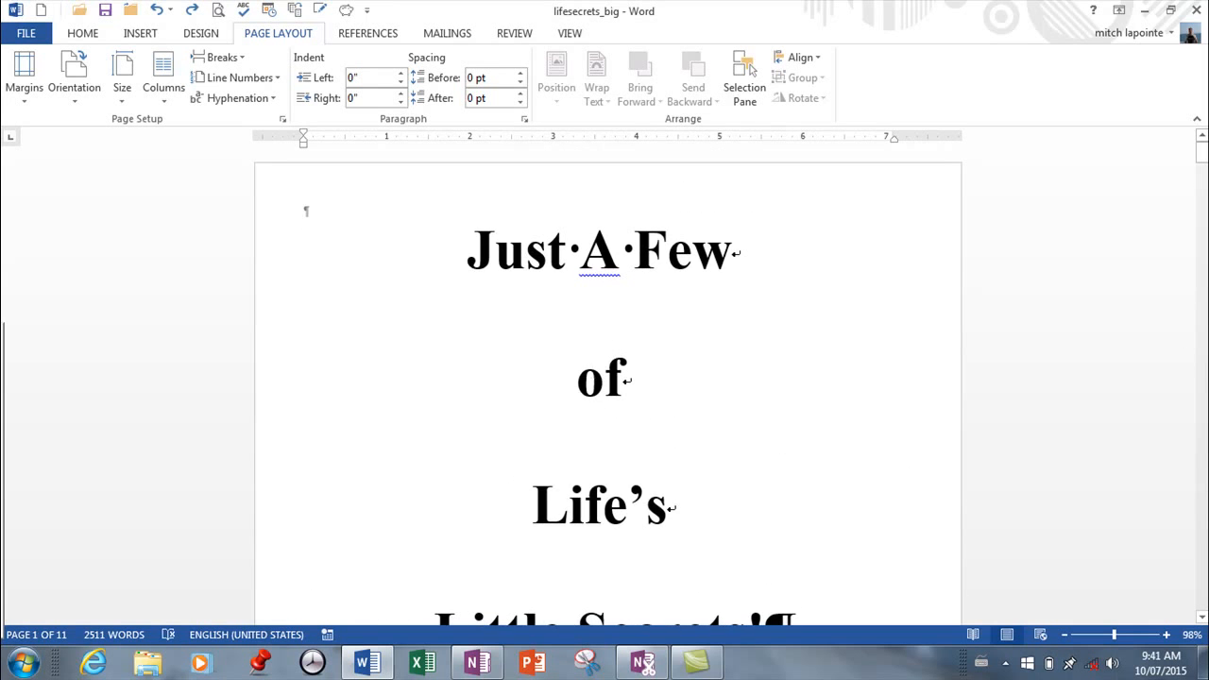
left_click_drag(1115, 634, 1094, 635)
scroll(1034, 520, "down", 6)
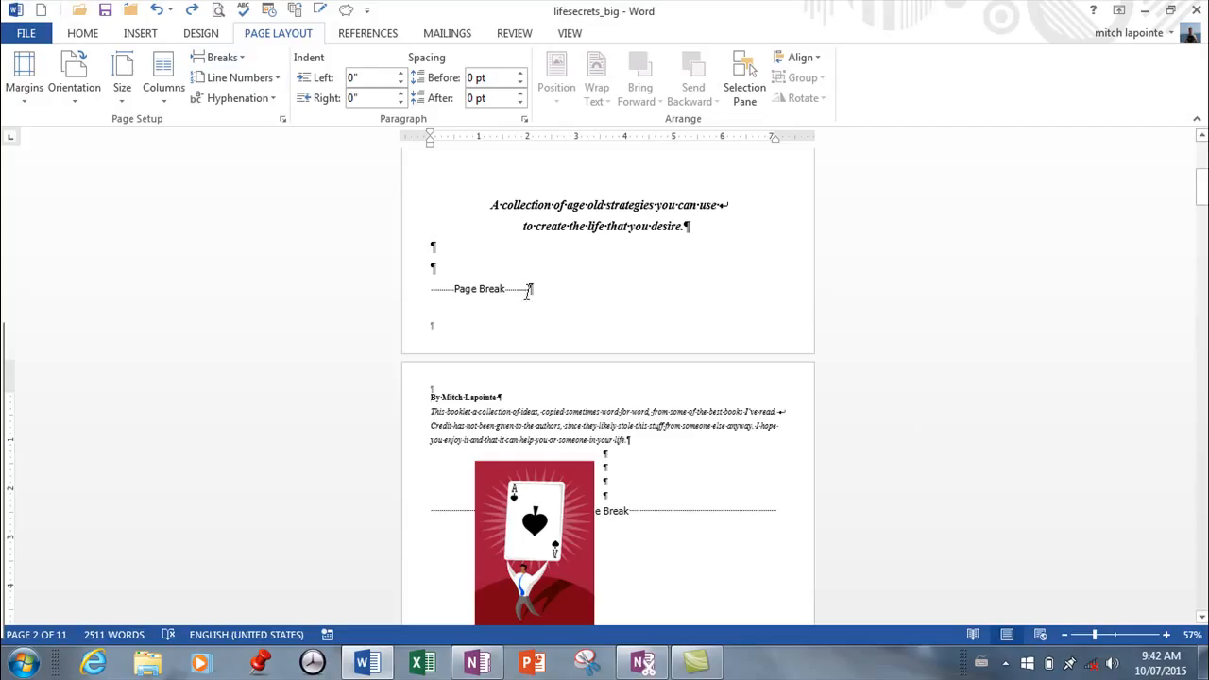
left_click(223, 58)
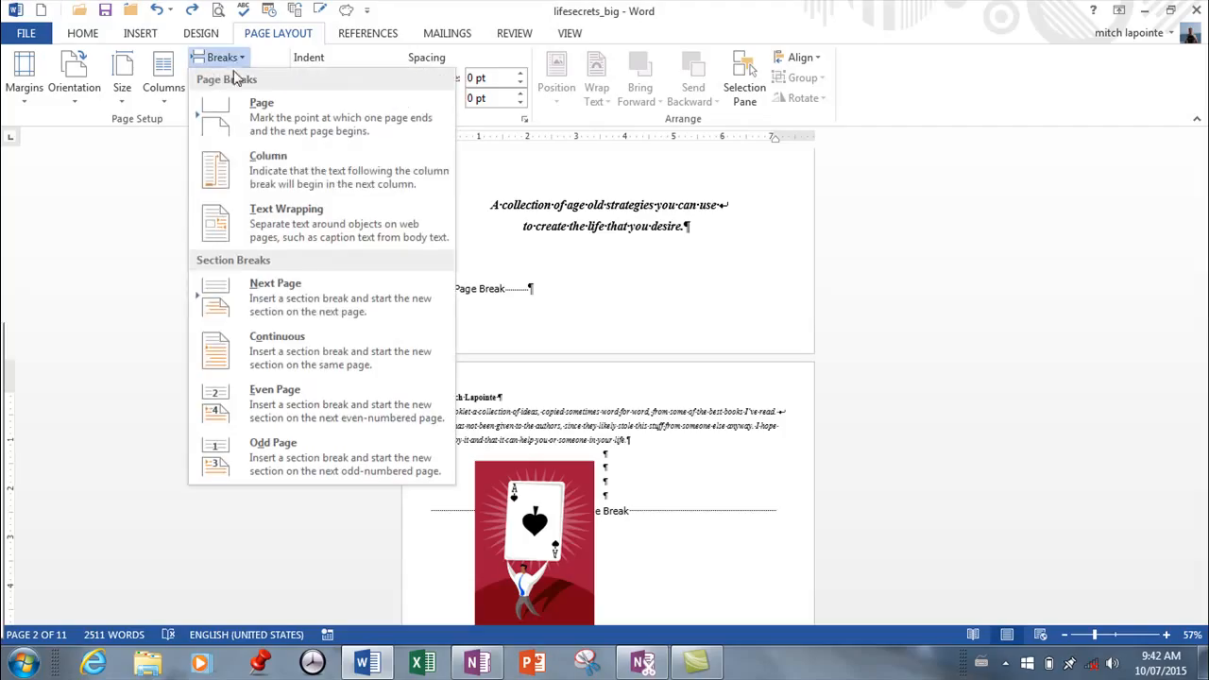
left_click(218, 351)
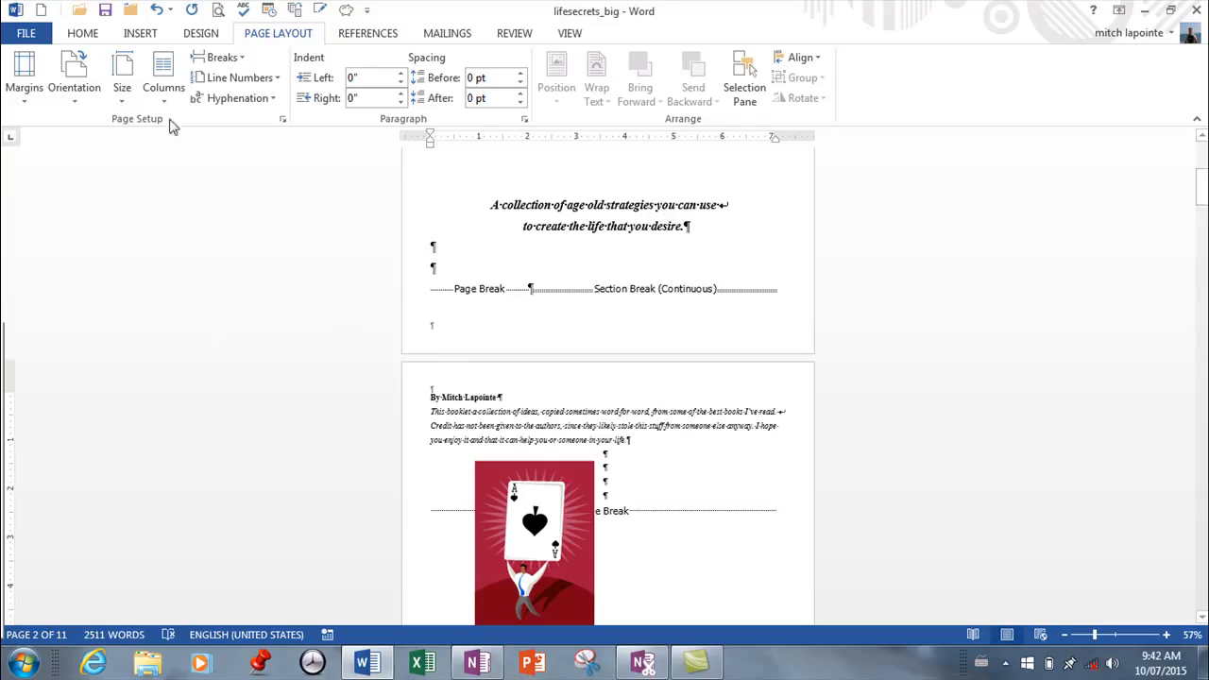
left_click(79, 99)
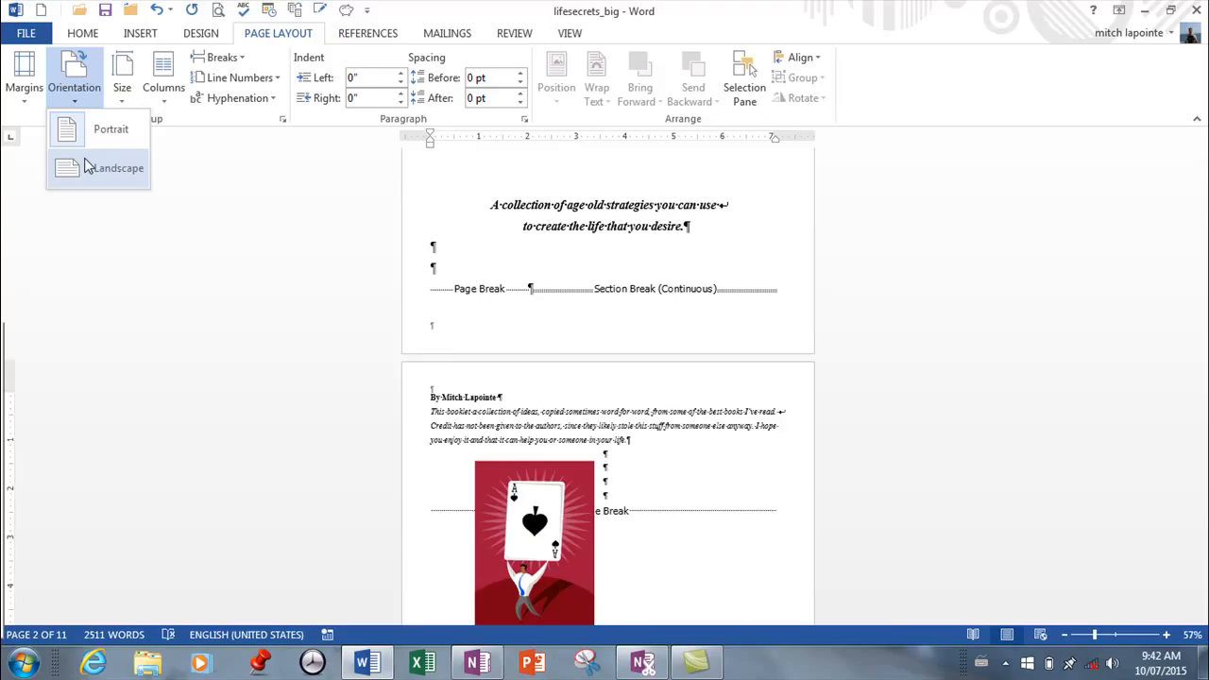
left_click(86, 167)
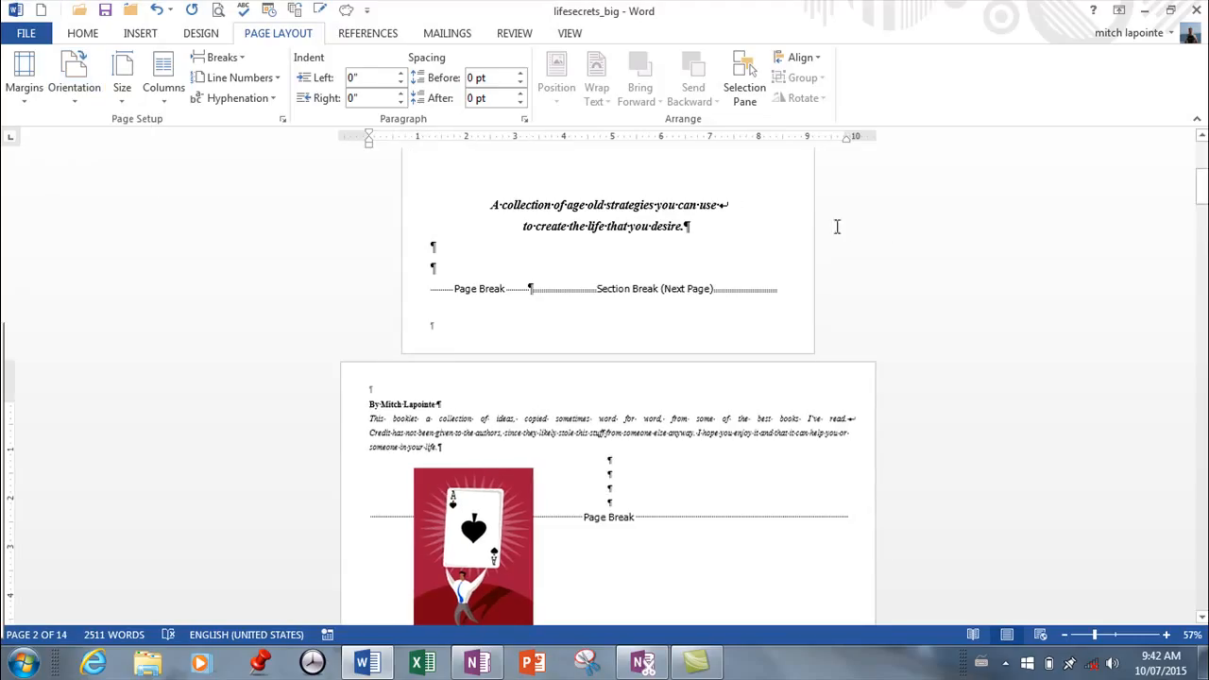
Insert a continuous section break before the "Start Here!" heading and set the section that follows to portrait.
scroll(823, 264, "down", 5)
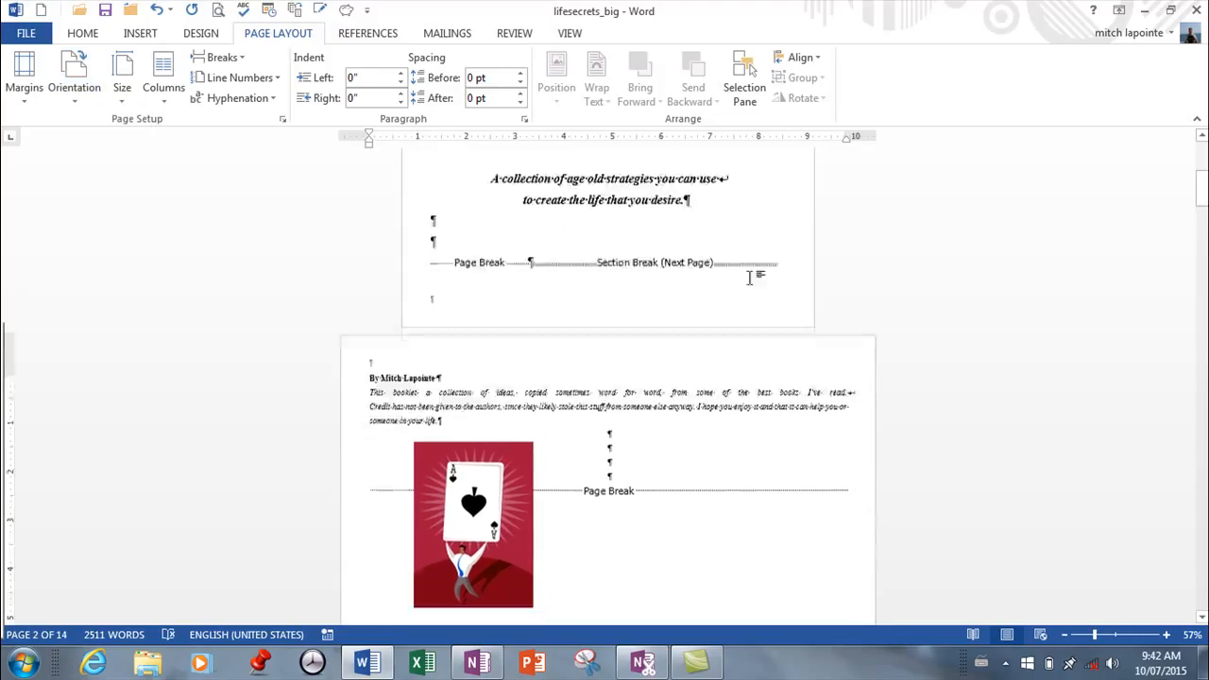
scroll(850, 288, "down", 4)
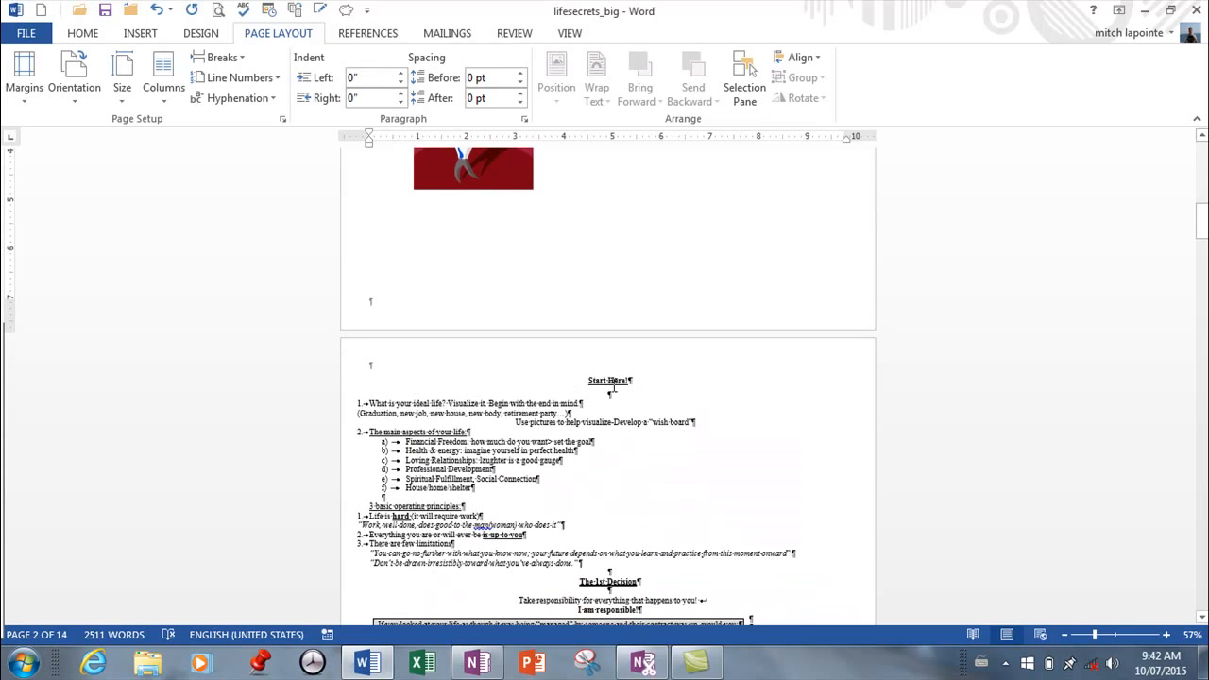
left_click(590, 380)
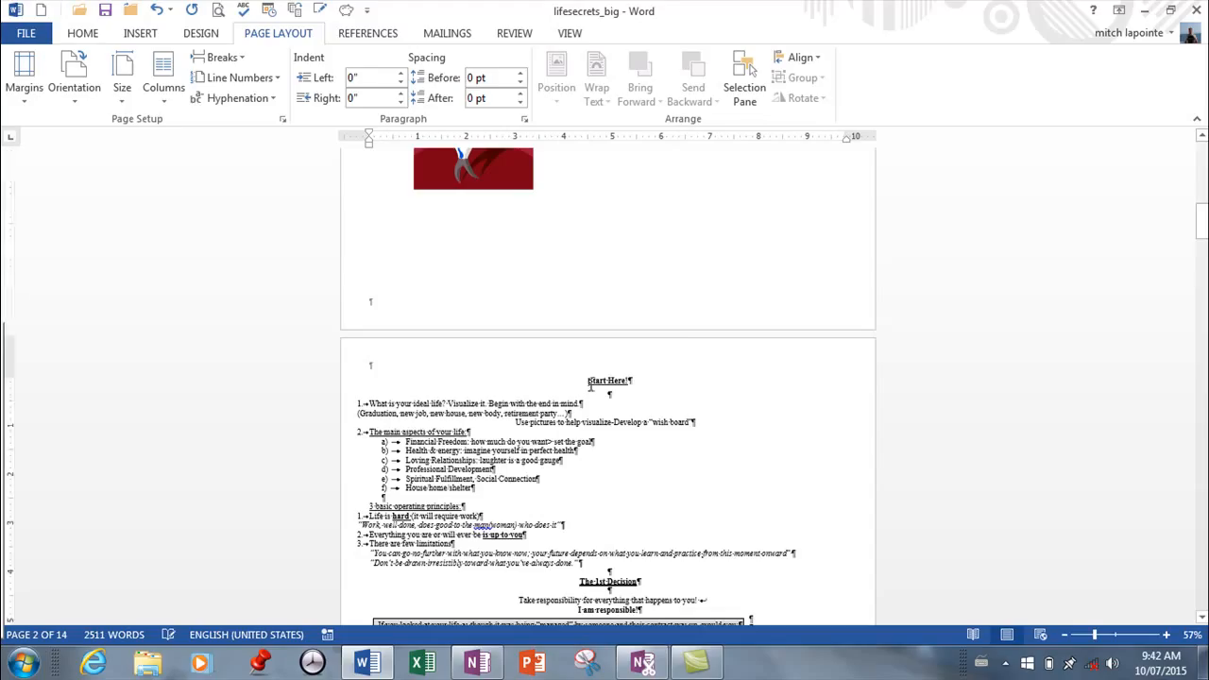
left_click(238, 58)
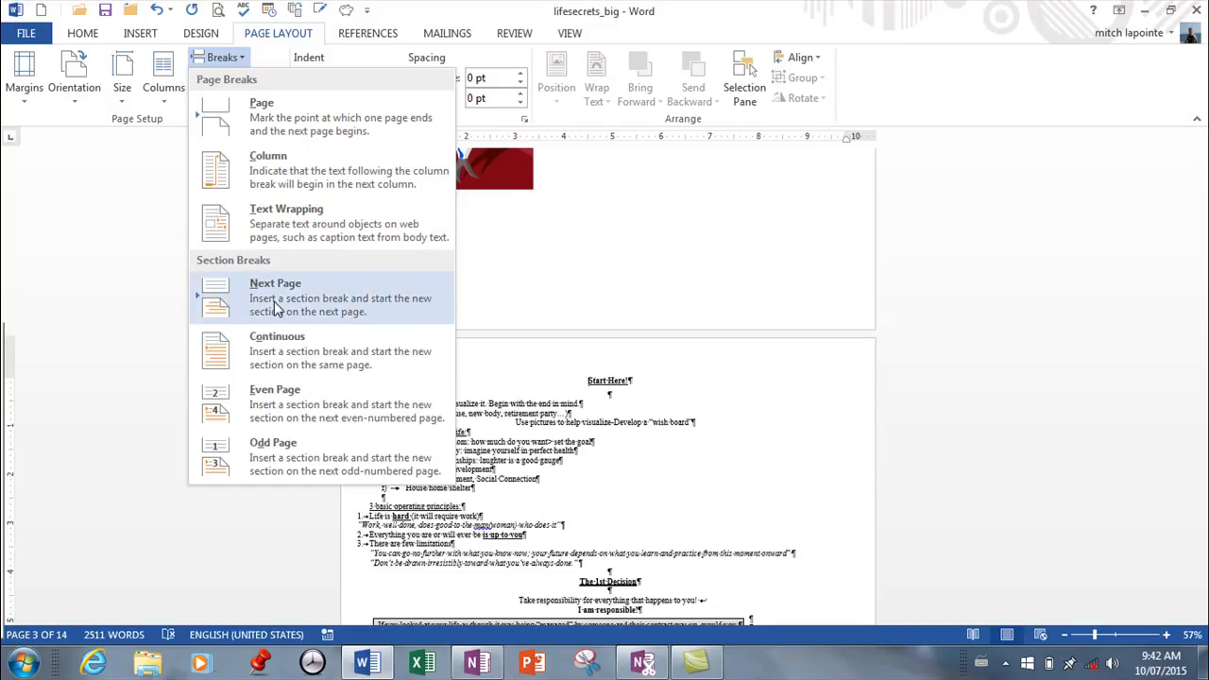
left_click(234, 355)
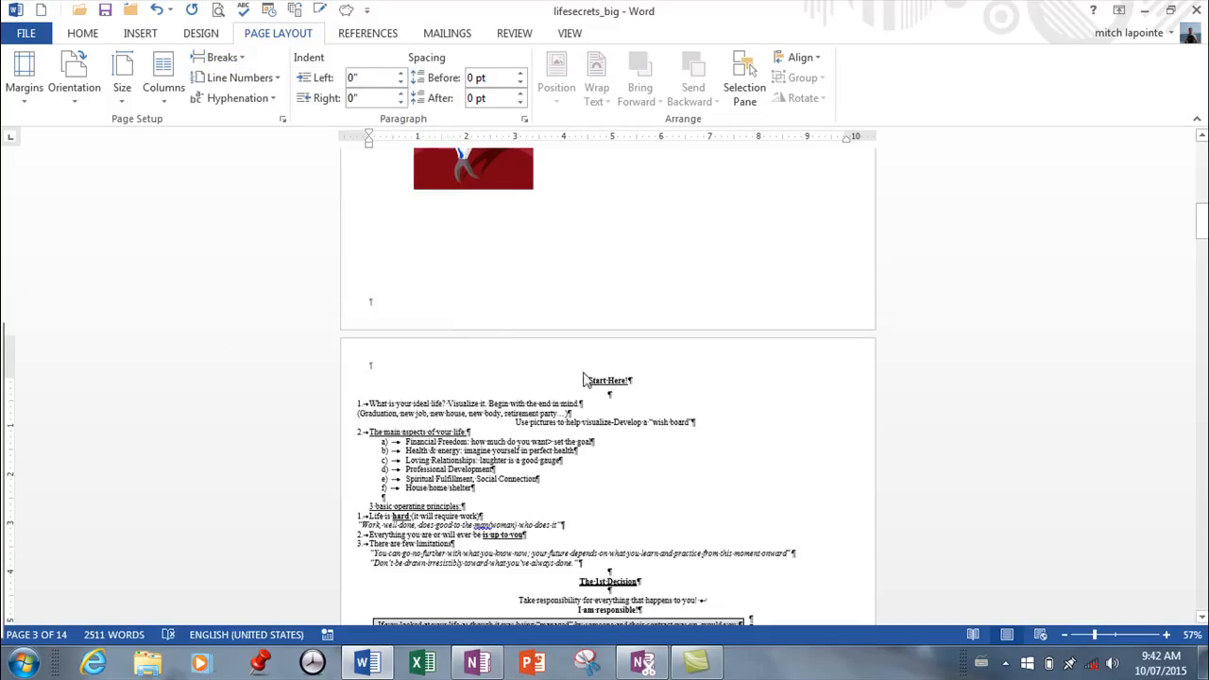
left_click(74, 95)
left_click(83, 140)
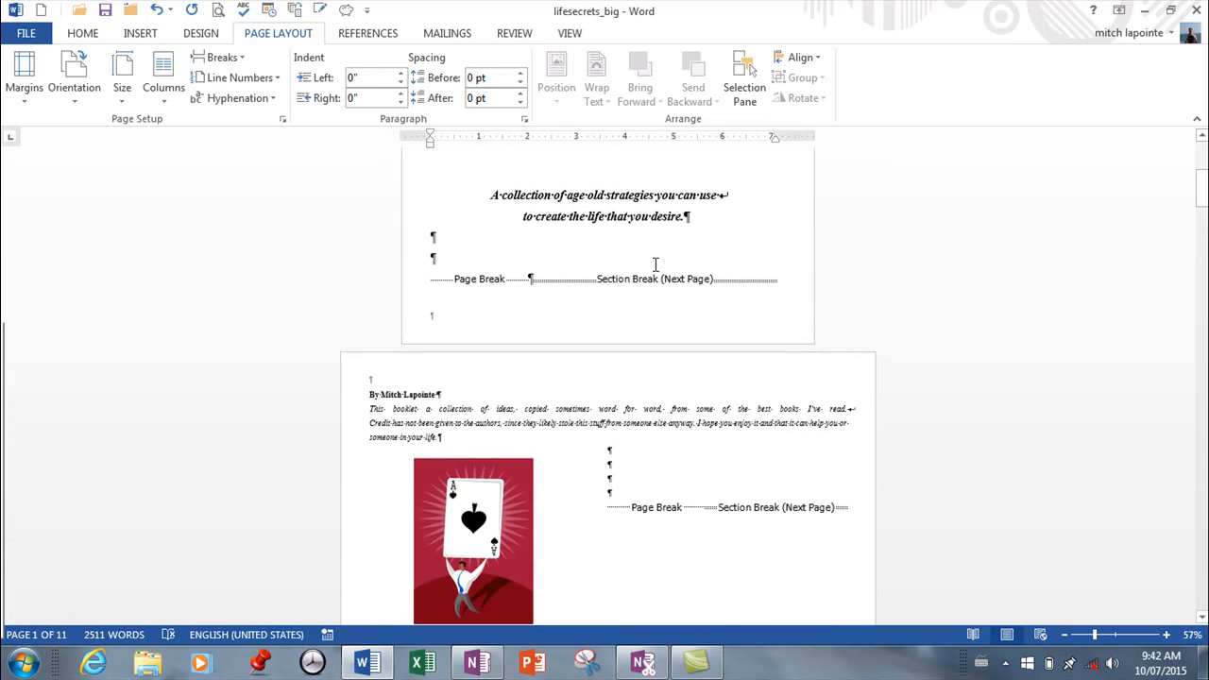
Set the top margin of the landscape section on page 2 to 2 inches.
scroll(650, 261, "down", 2)
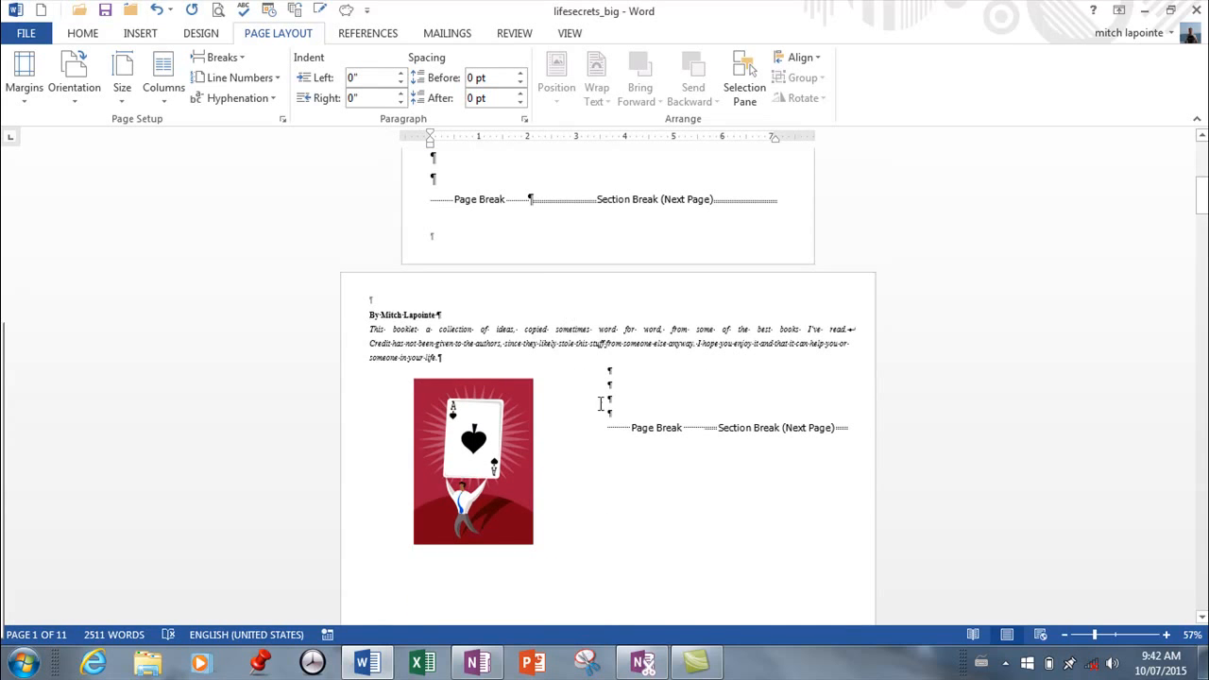
left_click_drag(409, 347, 413, 347)
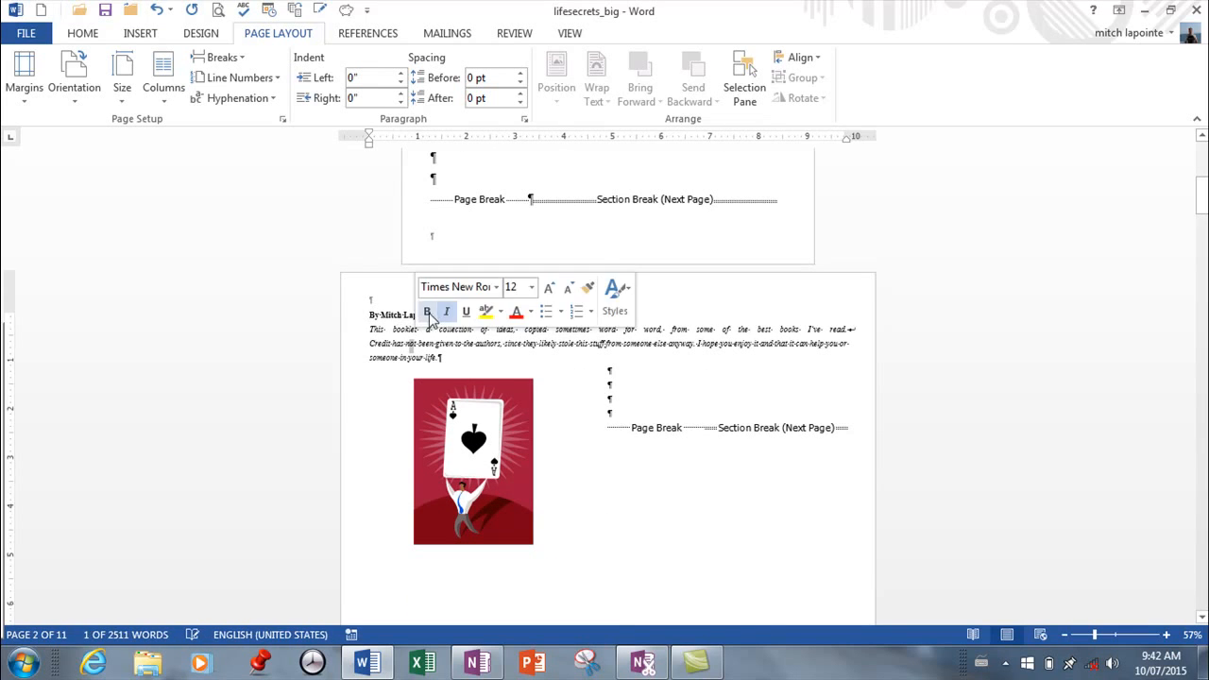
left_click(595, 404)
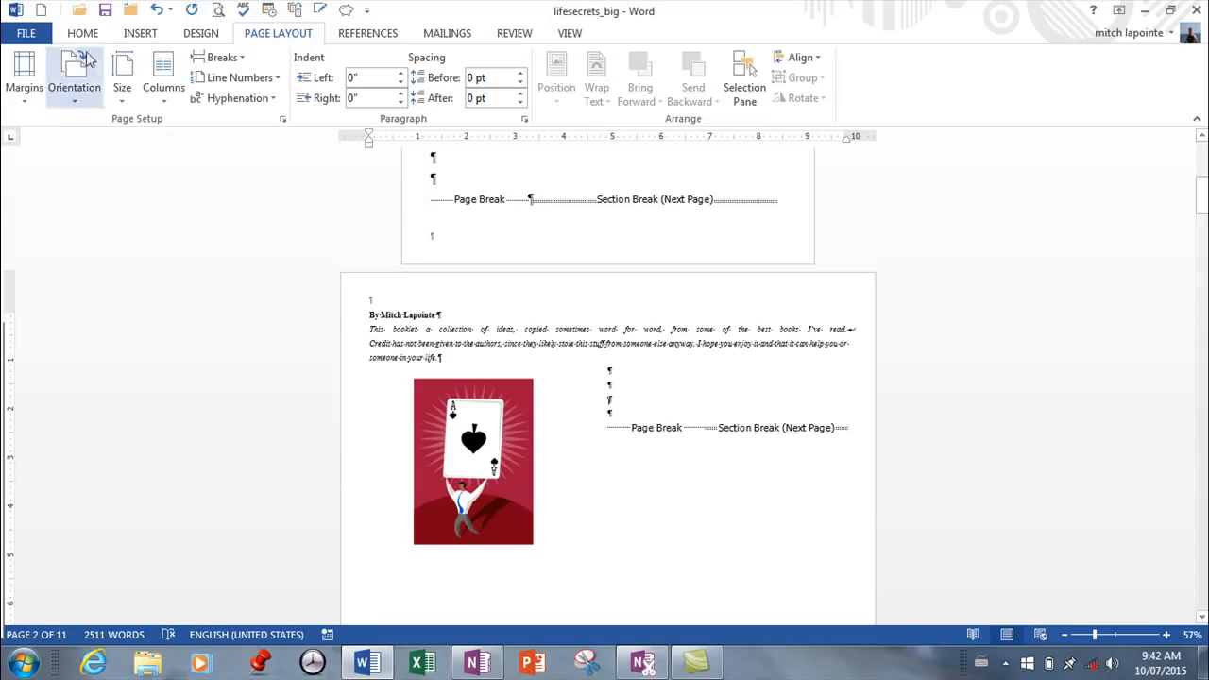
left_click(282, 119)
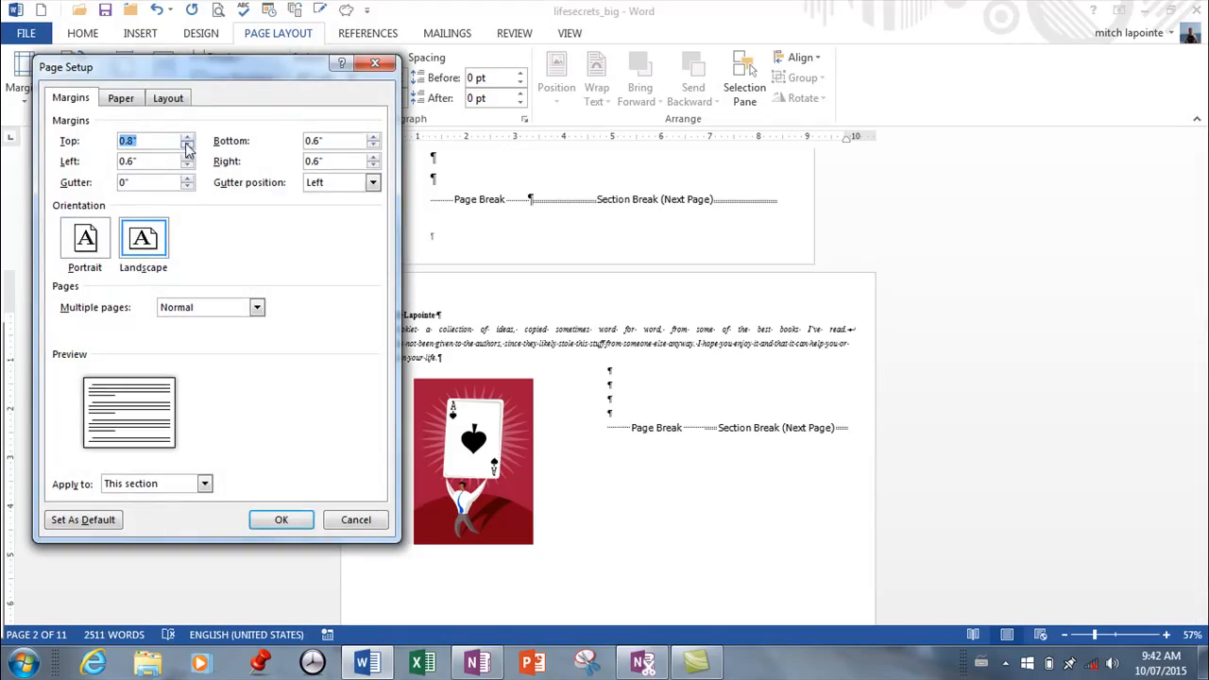
left_click(188, 138)
left_click(188, 139)
left_click(188, 139)
left_click(188, 139)
left_click(188, 139)
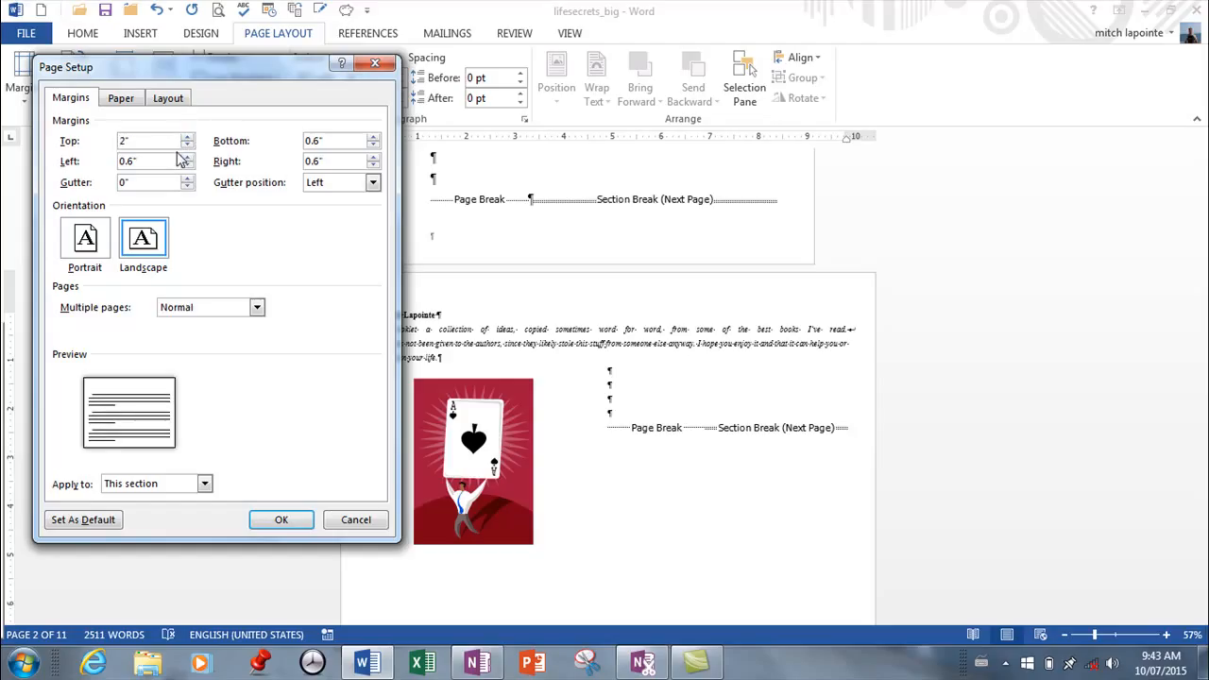
Set the bottom, left and right margins to 2 inches and apply the page setup to this section only.
type("2")
key("Tab")
key("Tab")
type("2")
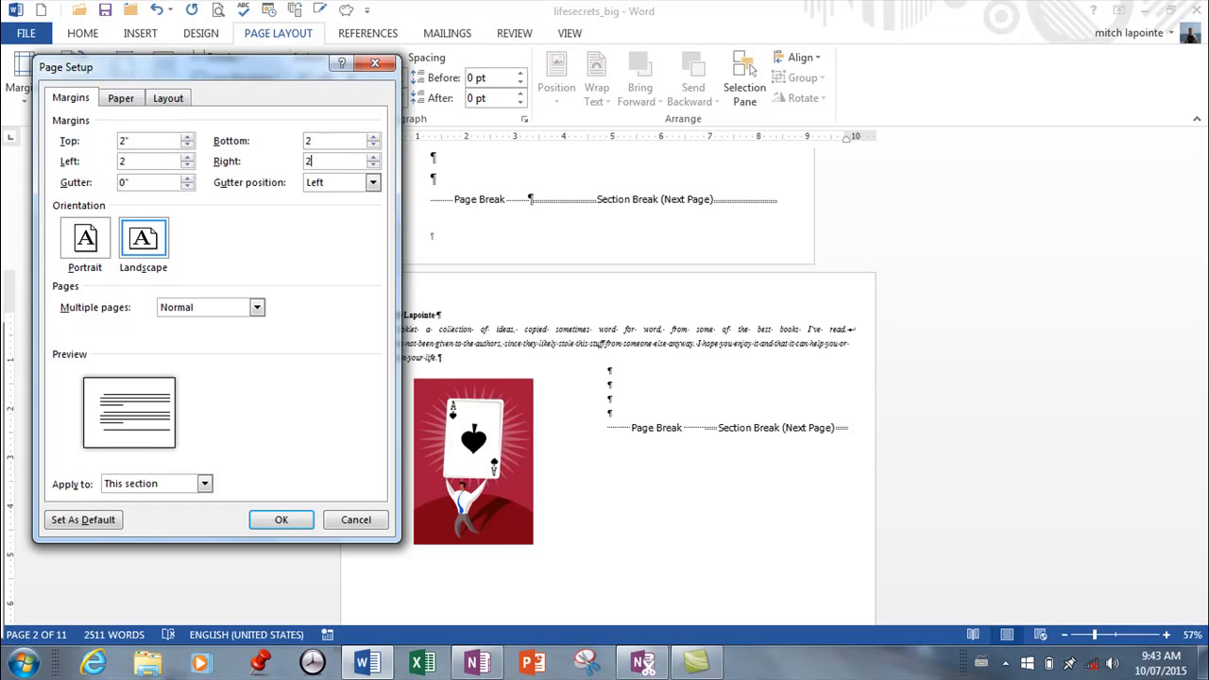
left_click(274, 520)
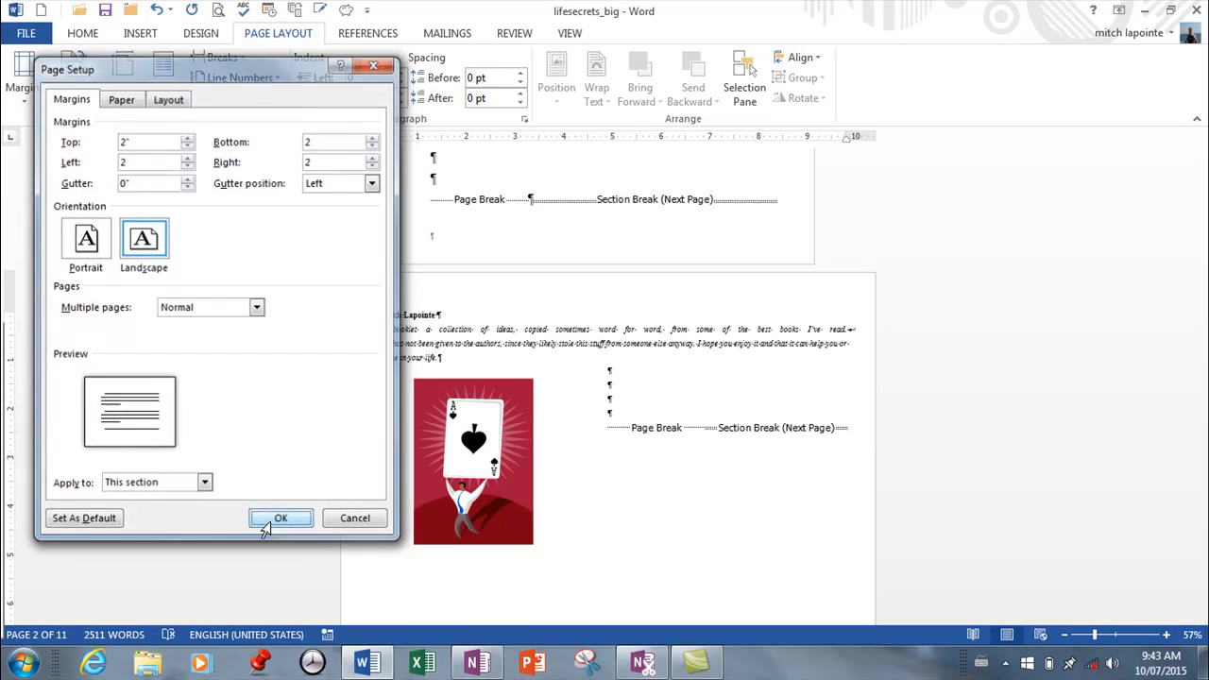
scroll(606, 407, "down", 5)
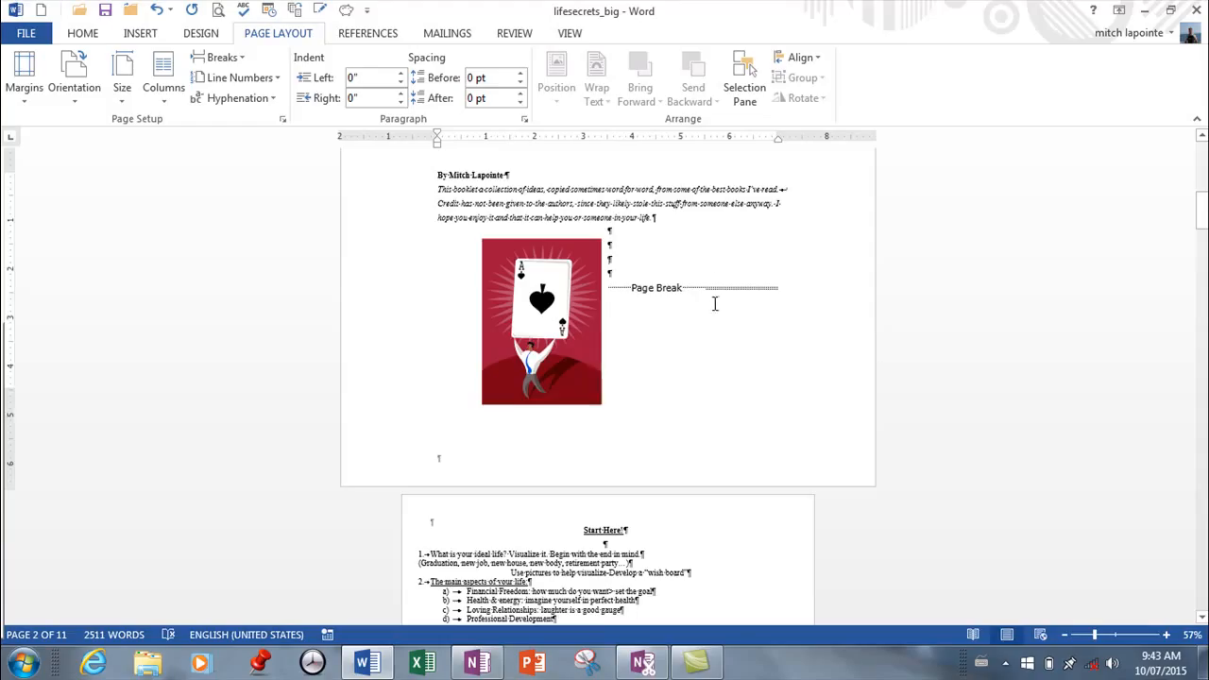
scroll(714, 307, "up", 3)
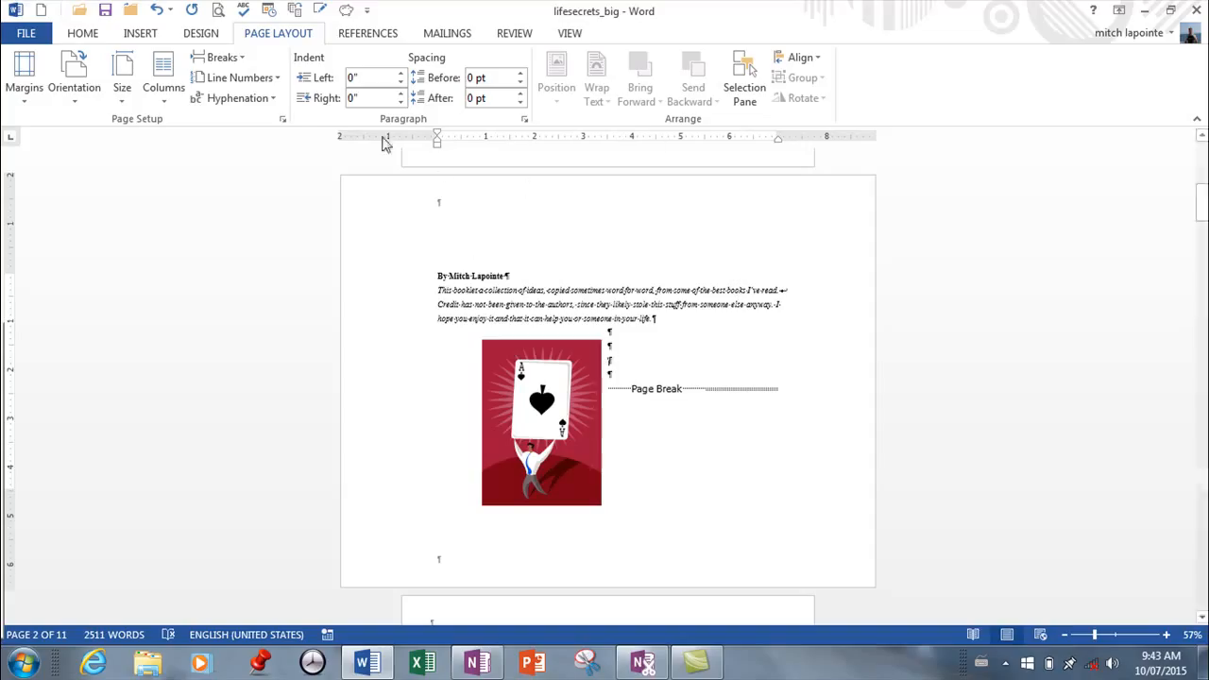
Undo the margin changes, page orientations and section breaks made in the booklet.
left_click(157, 12)
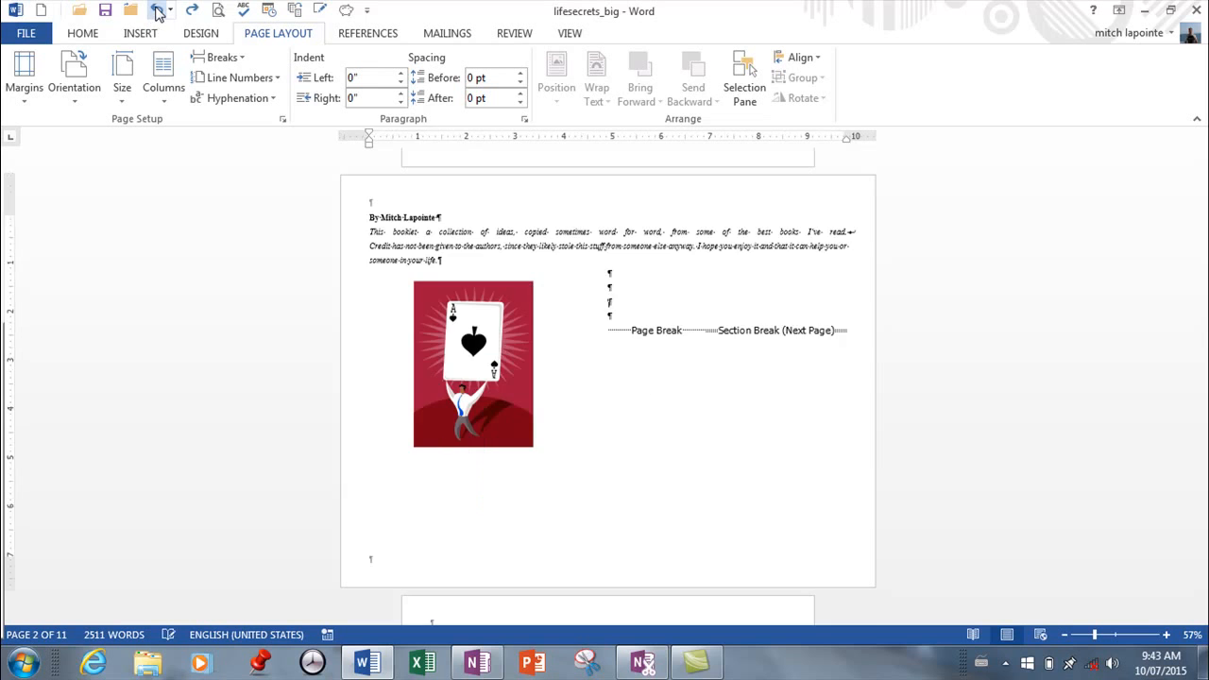
left_click(156, 12)
left_click(157, 12)
left_click(157, 13)
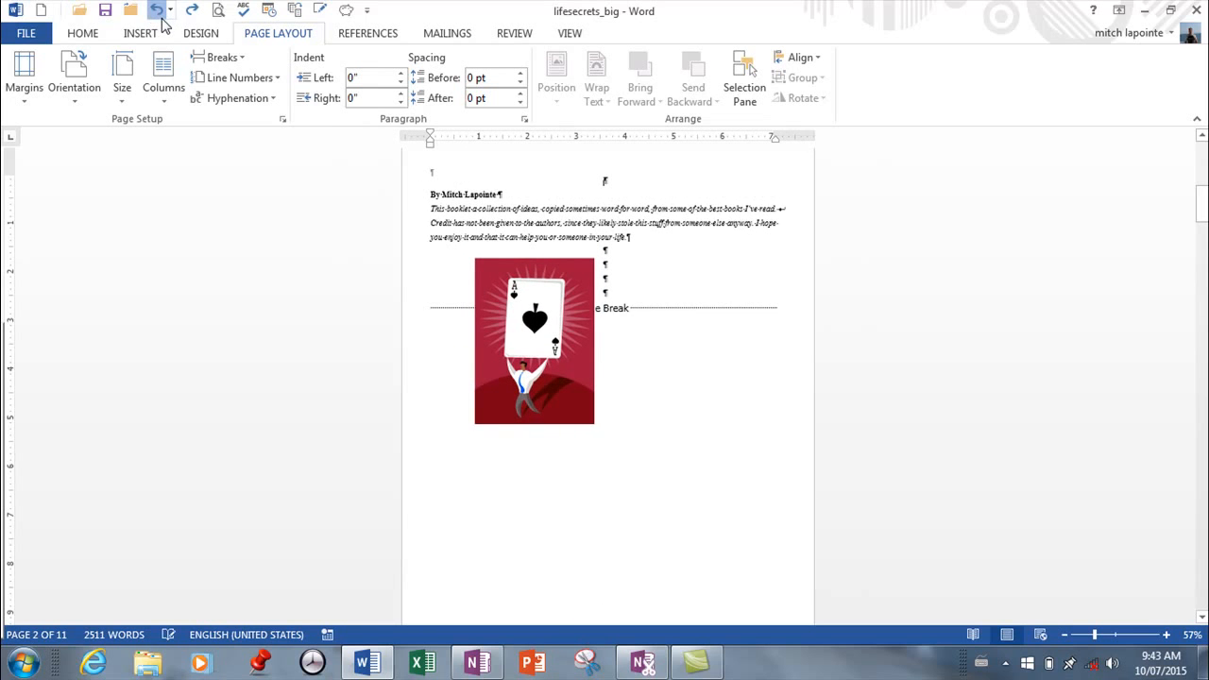
left_click(158, 13)
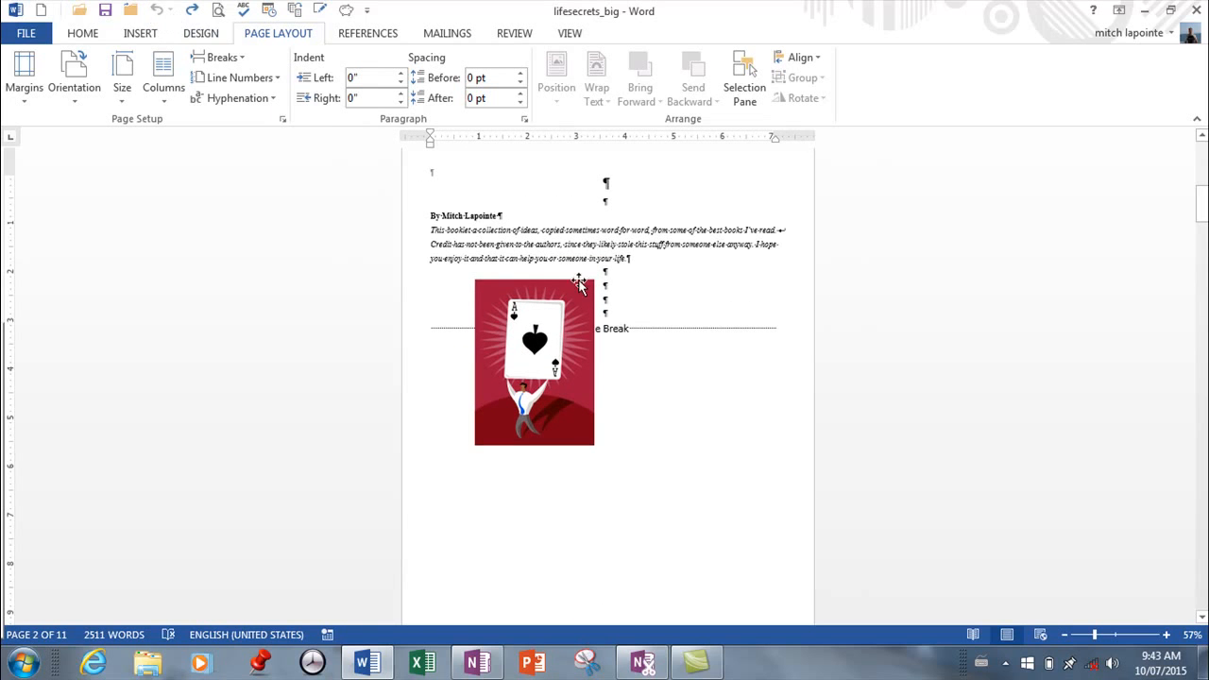
Insert a continuous section break immediately before the author line on page 2.
scroll(652, 302, "up", 6)
scroll(637, 272, "up", 2)
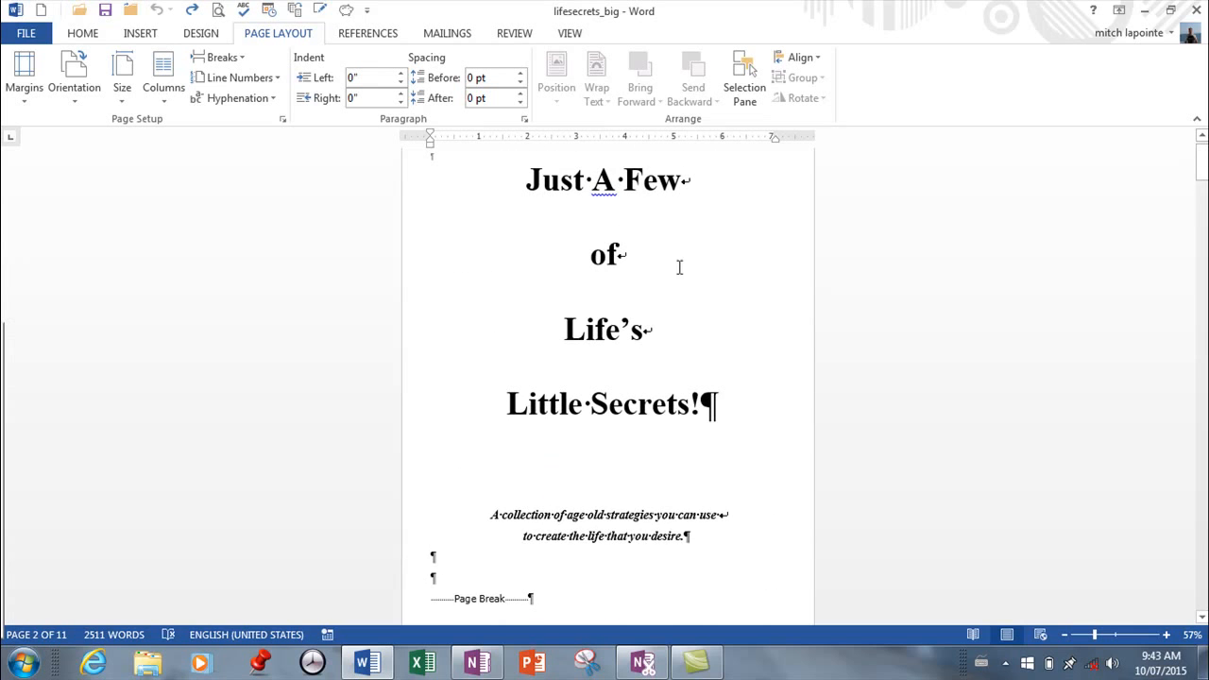
scroll(638, 227, "up", 1)
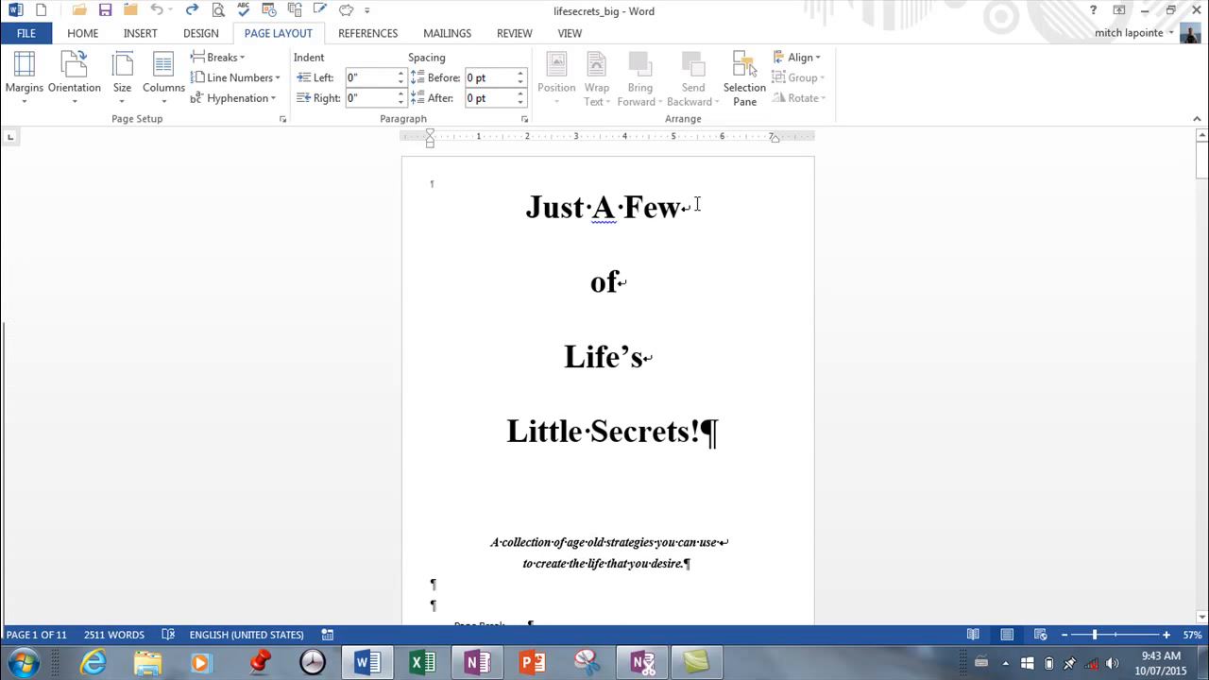
scroll(691, 211, "down", 3)
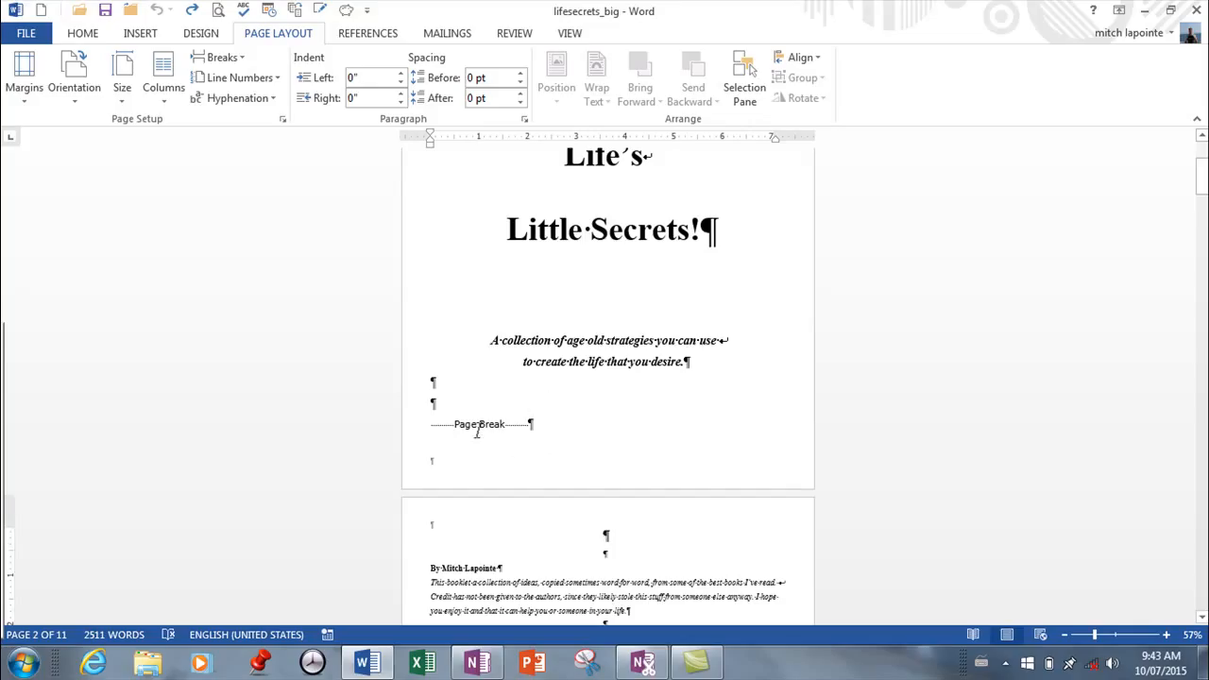
left_click(545, 424)
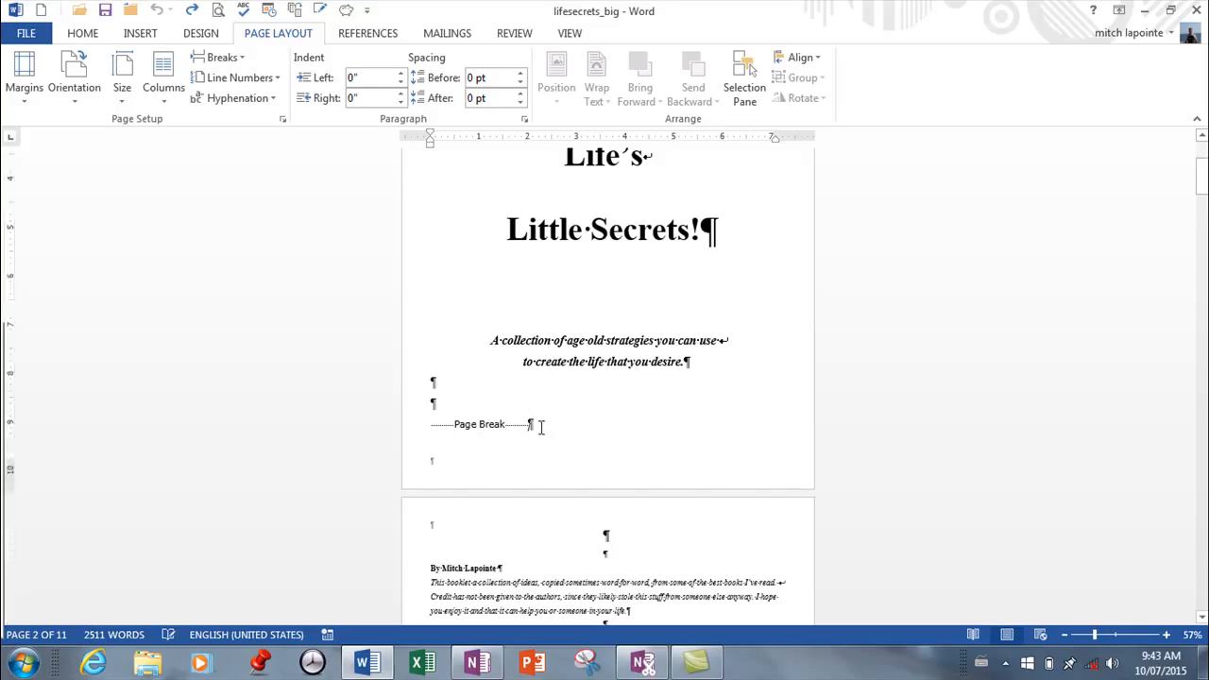
left_click(416, 573)
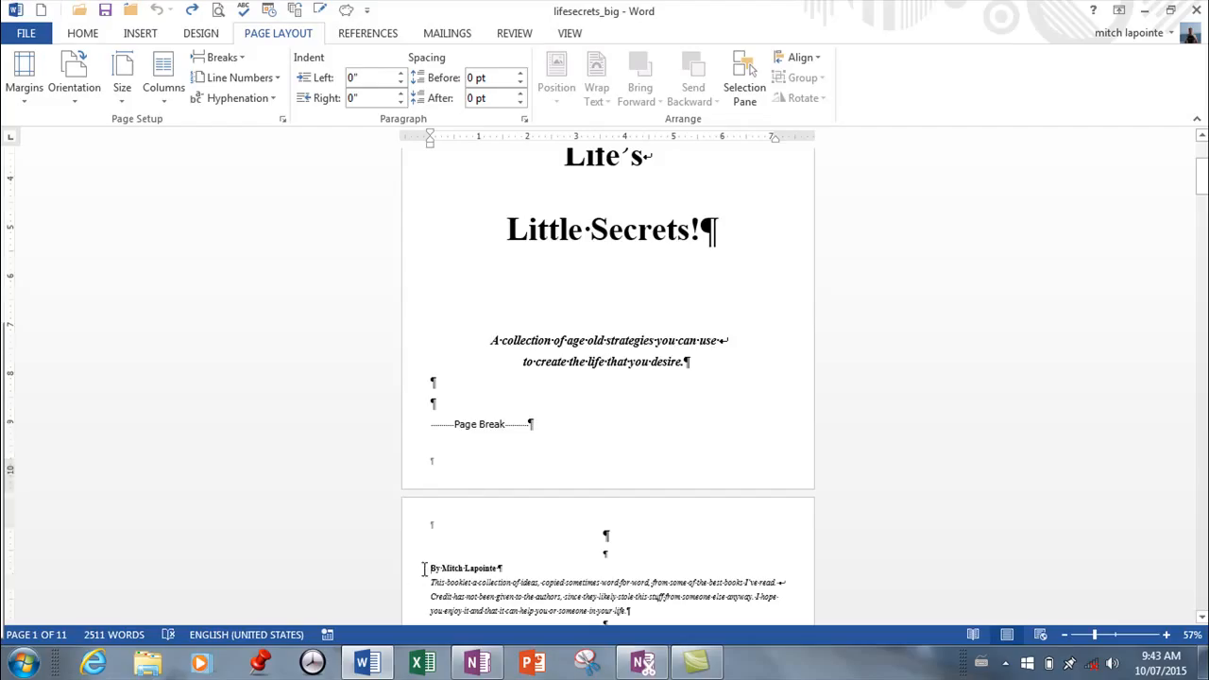
left_click(237, 58)
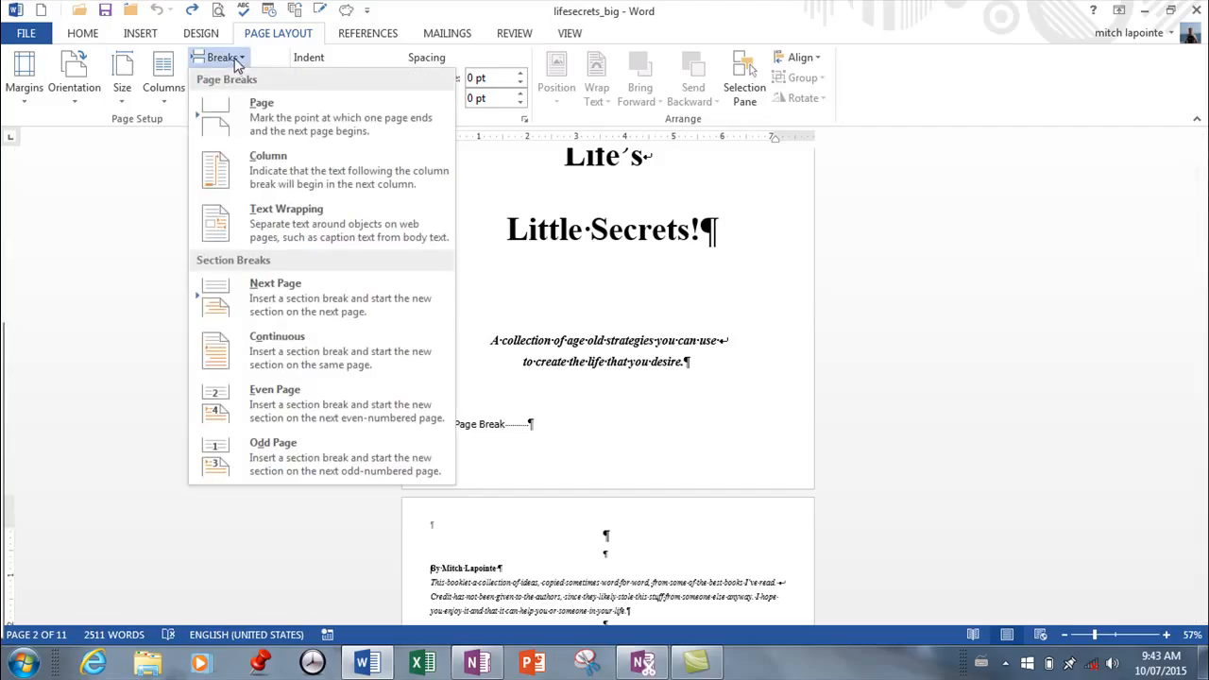
left_click(266, 357)
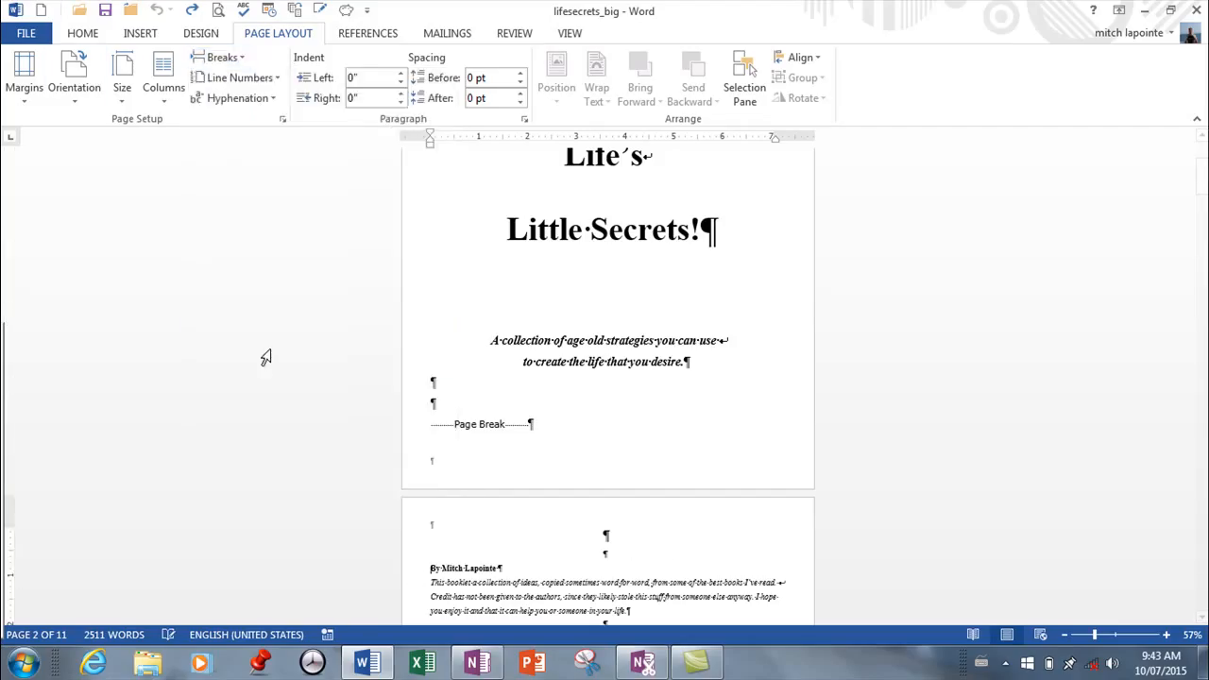
Enter "Secrets 1" at the second tab stop of the Section 1 header on page 2.
double_click(632, 533)
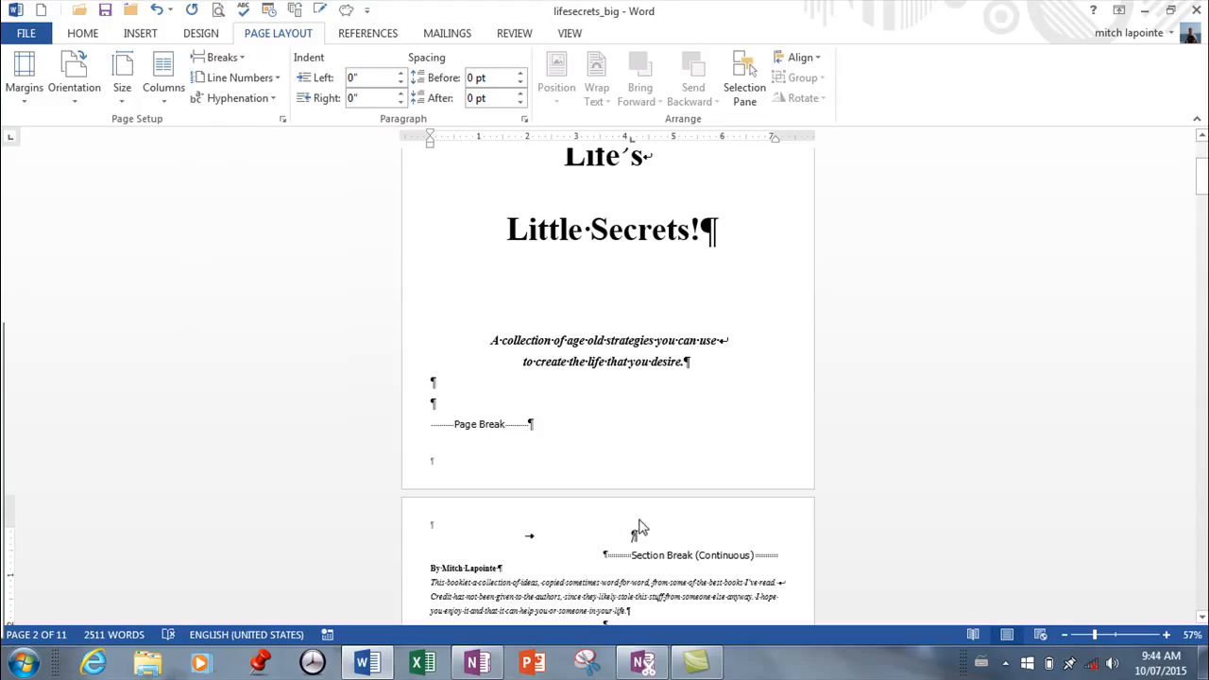
double_click(639, 515)
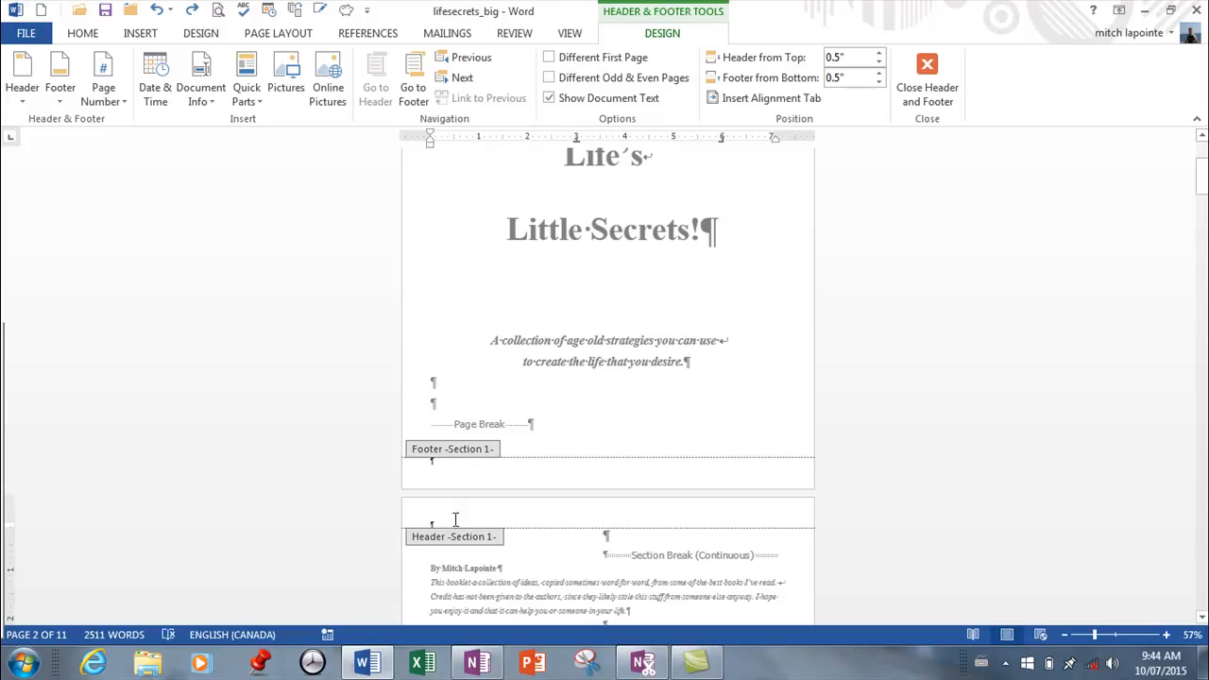
key("Tab")
key("Tab")
type("Se")
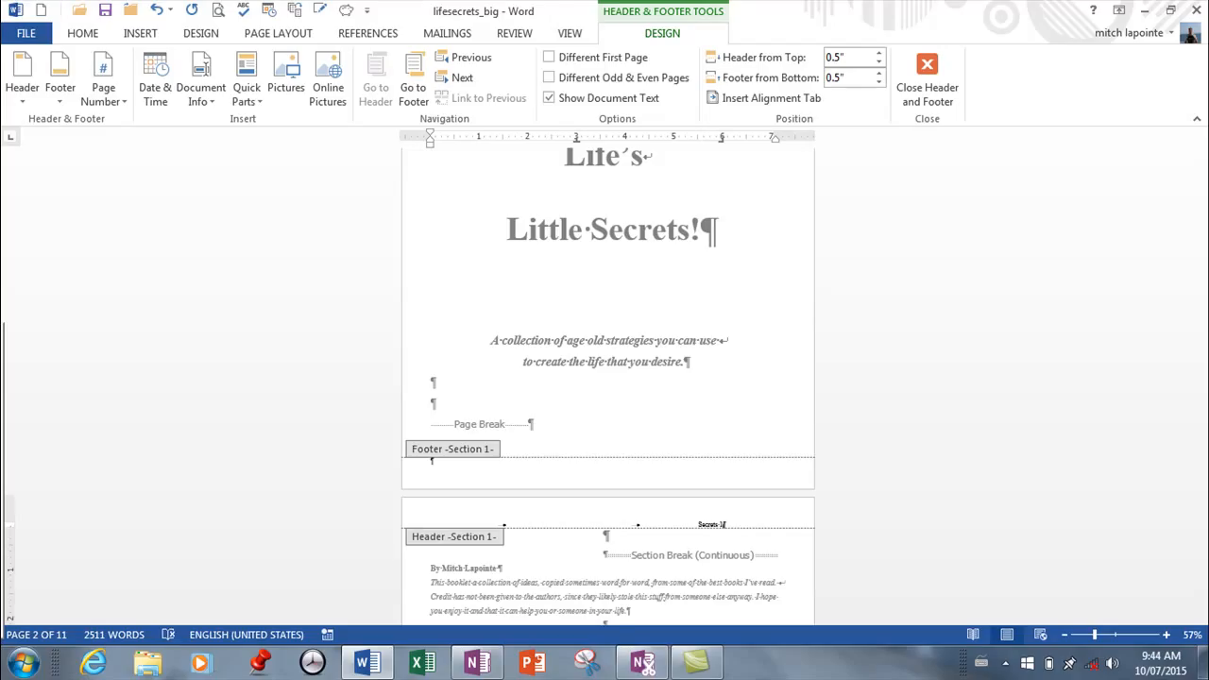
left_click(1092, 635)
left_click(1117, 636)
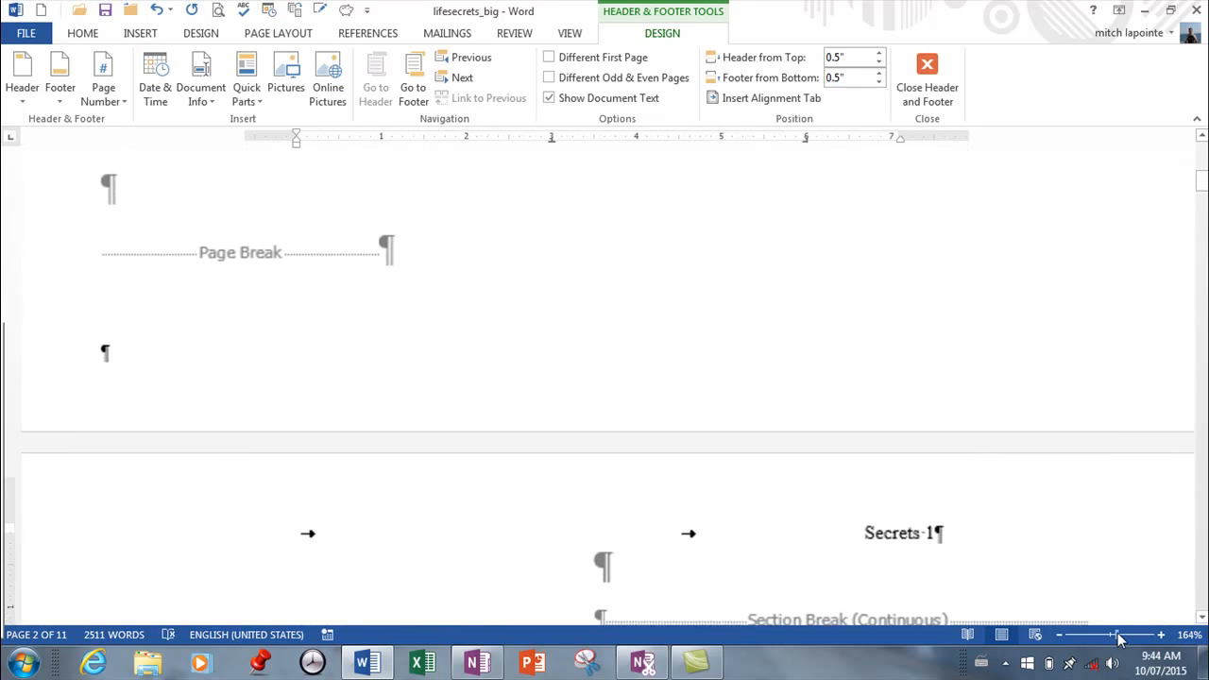
Examine the header text on the pages that follow page 2 and leave header editing.
left_click(1112, 636)
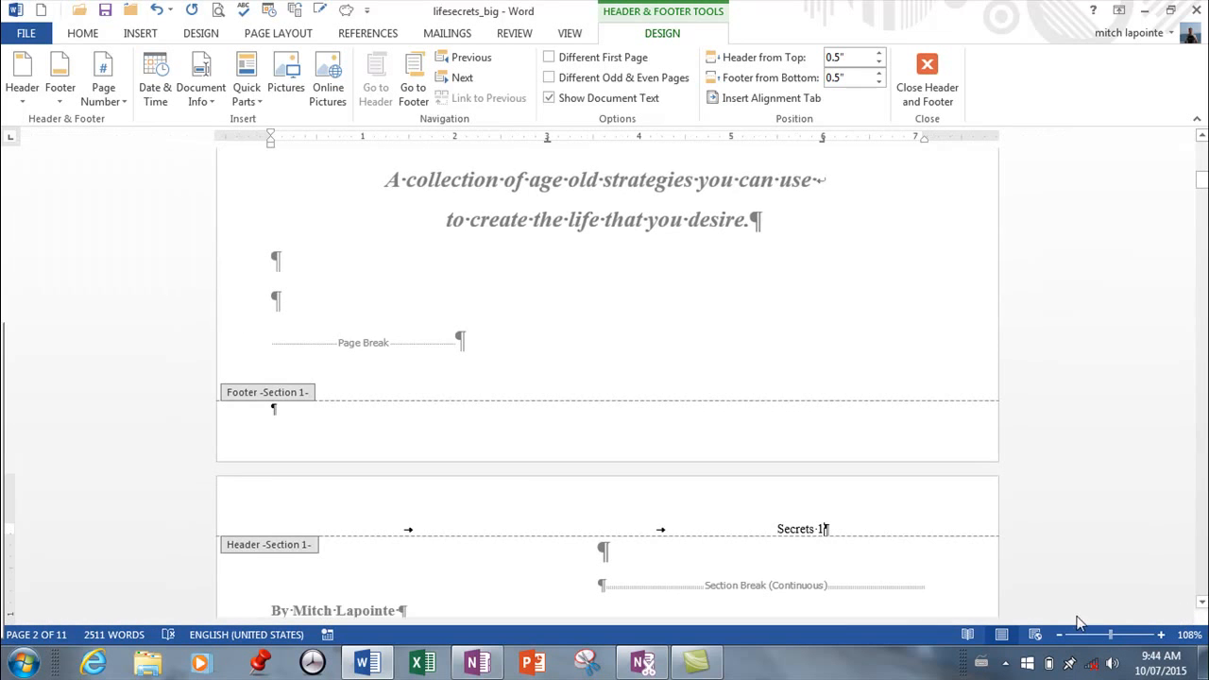
scroll(987, 486, "down", 10)
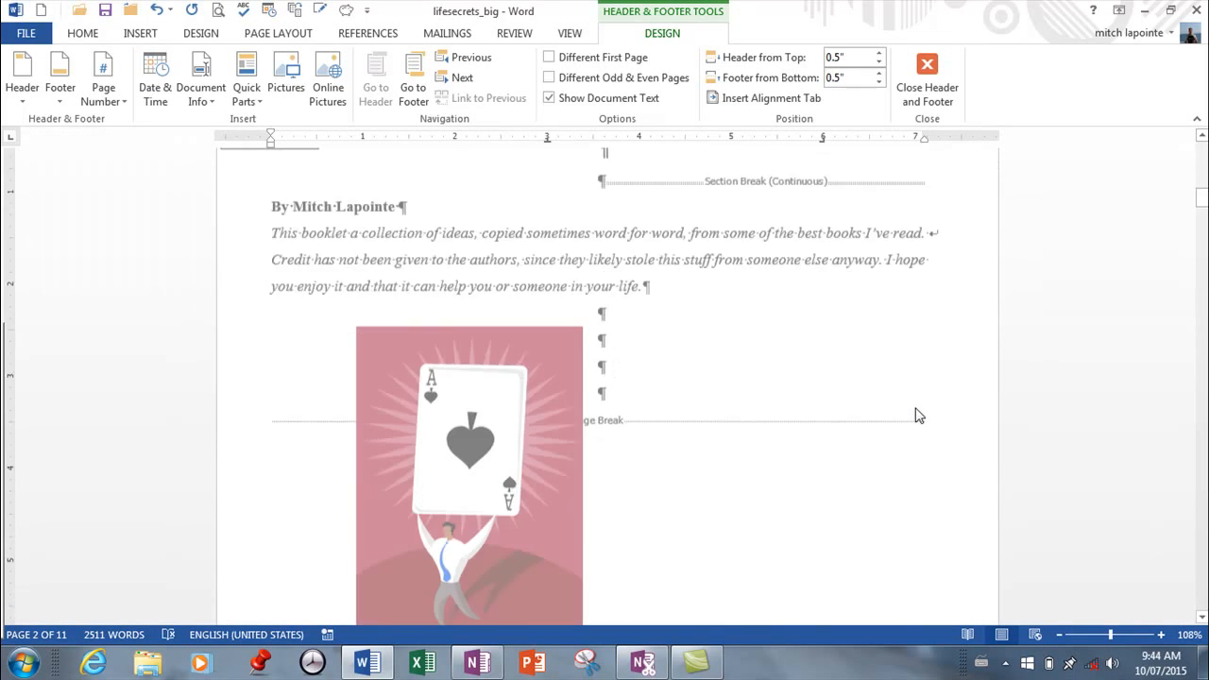
scroll(924, 418, "down", 15)
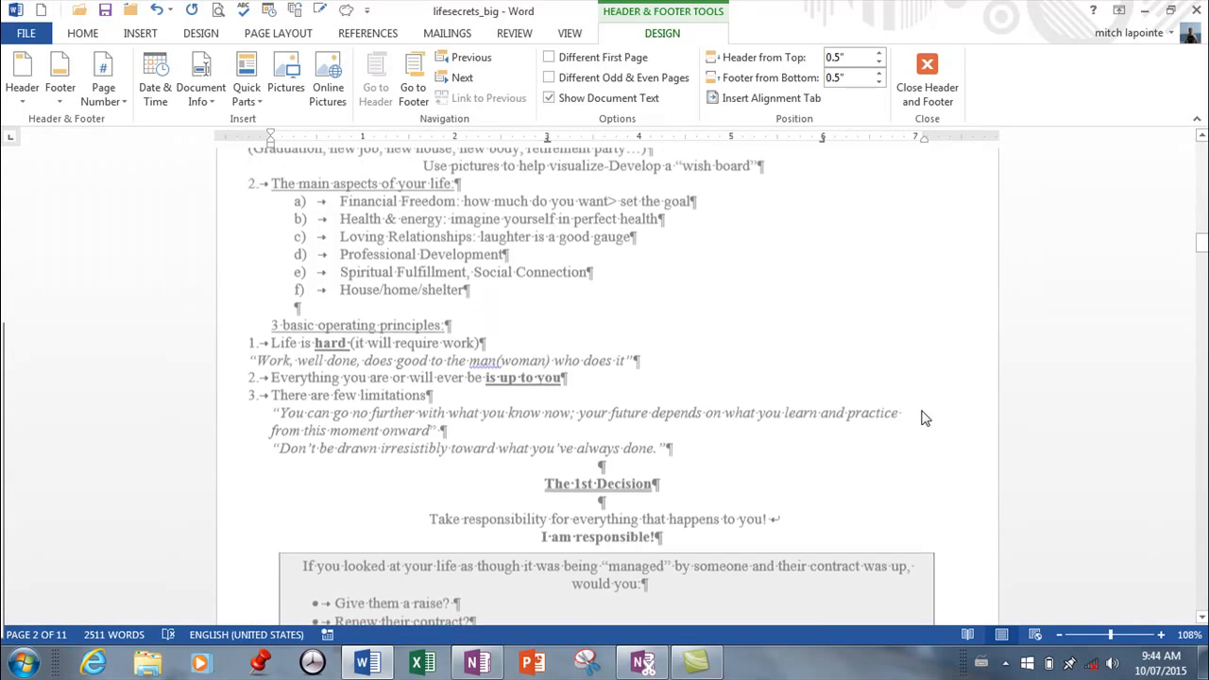
scroll(922, 413, "down", 2)
scroll(926, 406, "up", 20)
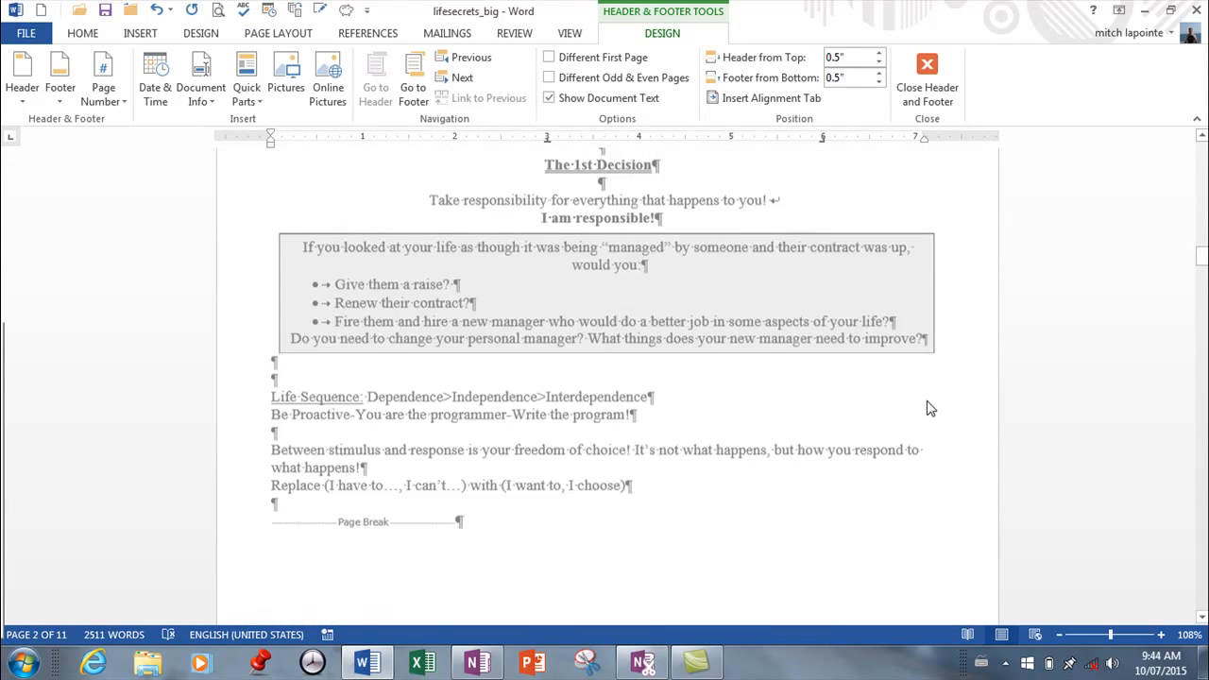
scroll(928, 402, "up", 15)
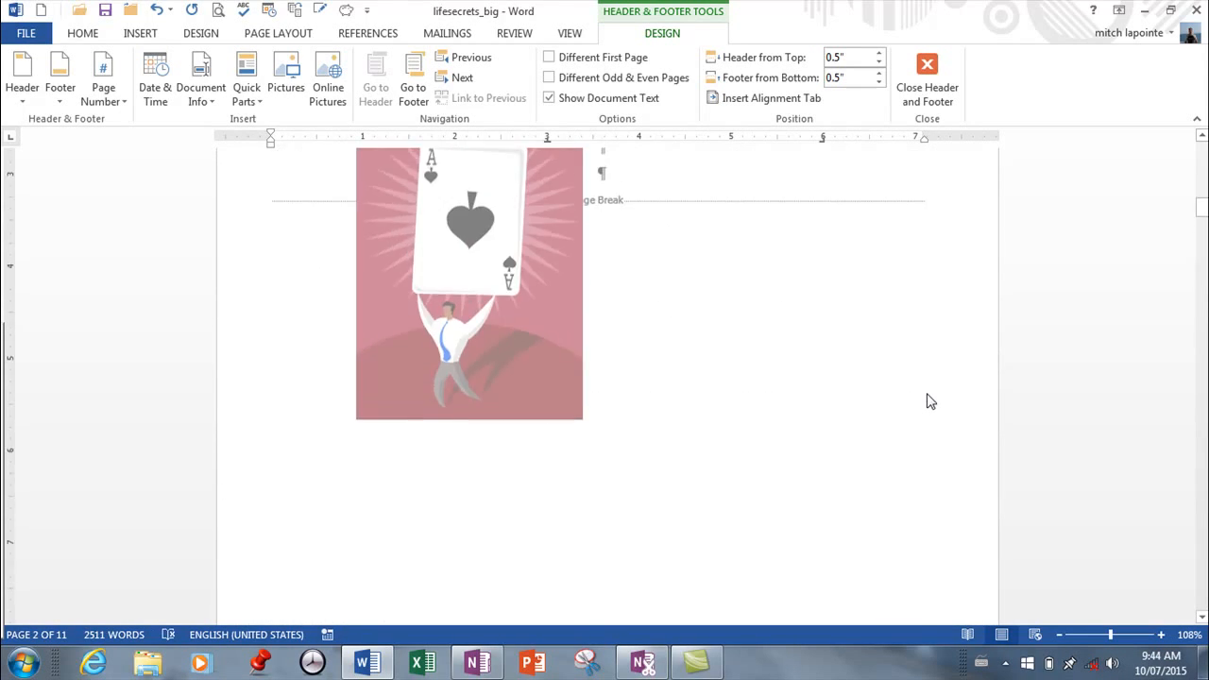
scroll(936, 395, "up", 1)
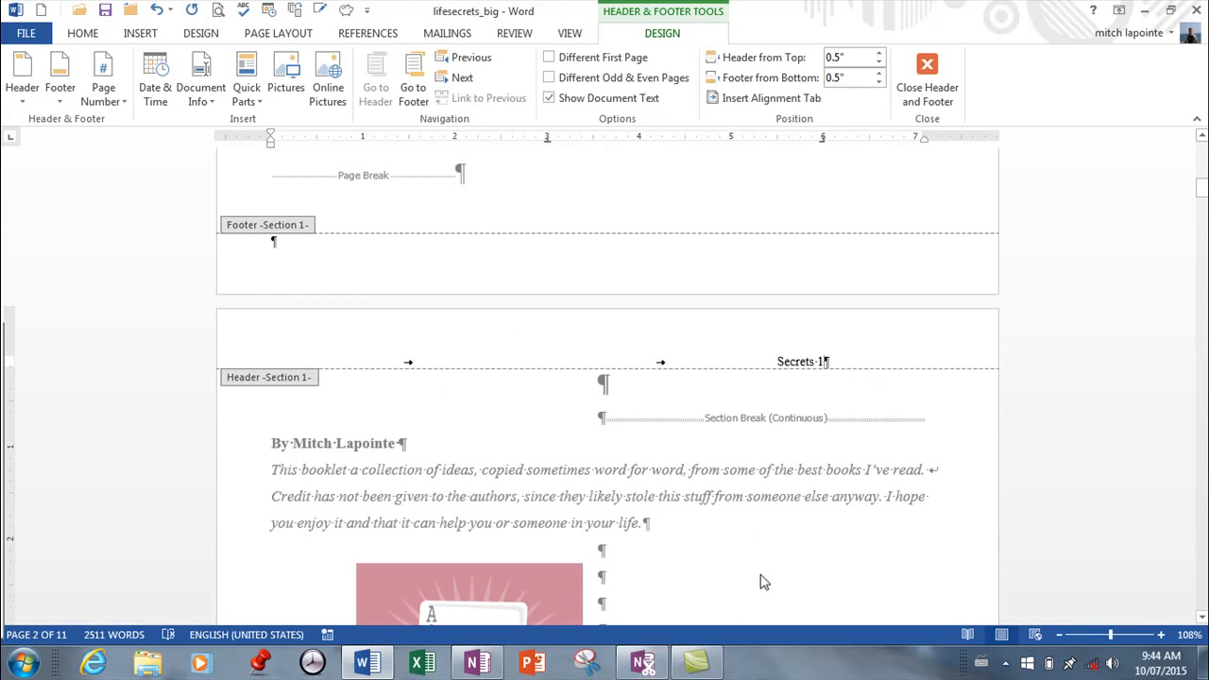
double_click(752, 514)
scroll(744, 491, "down", 15)
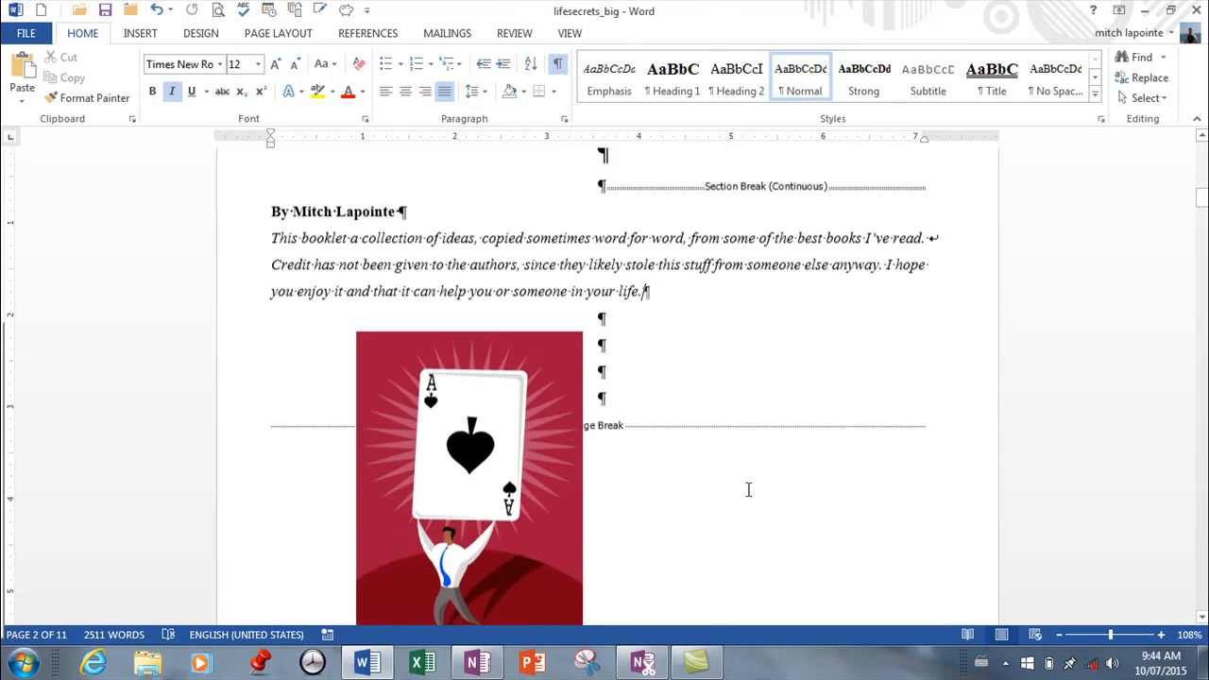
scroll(754, 491, "down", 20)
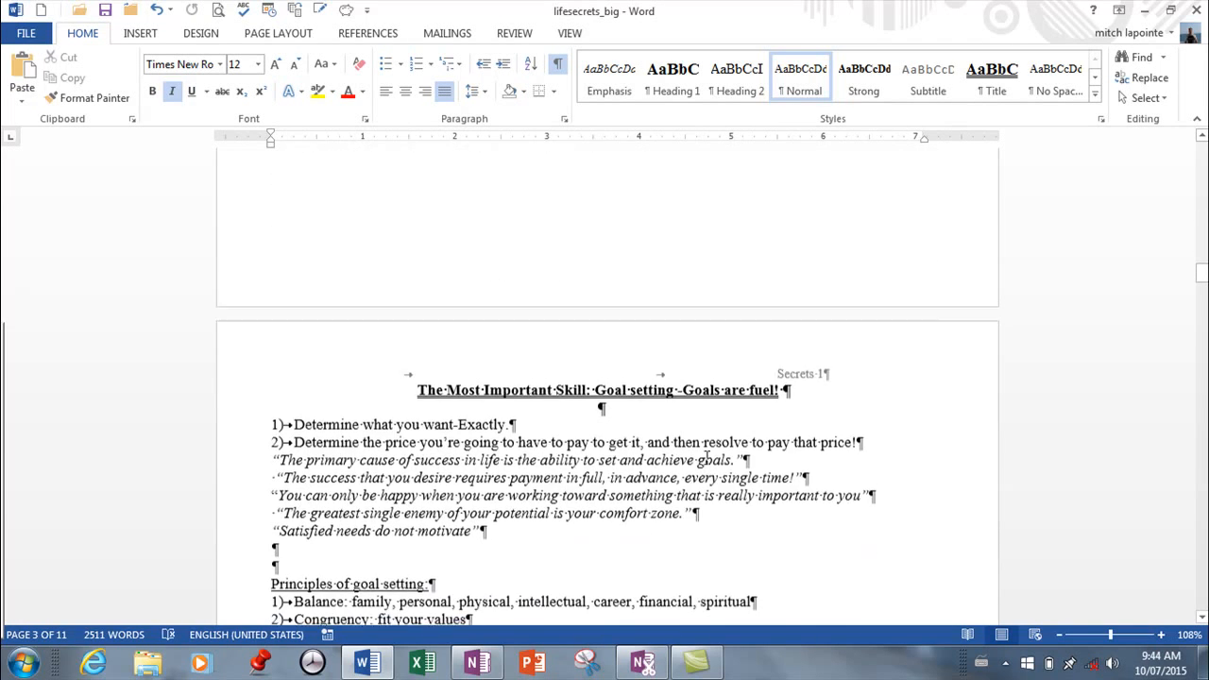
Insert a continuous section break immediately before the heading "The Most Important Skill: Goal setting -Goals are fuel!".
scroll(546, 364, "up", 3)
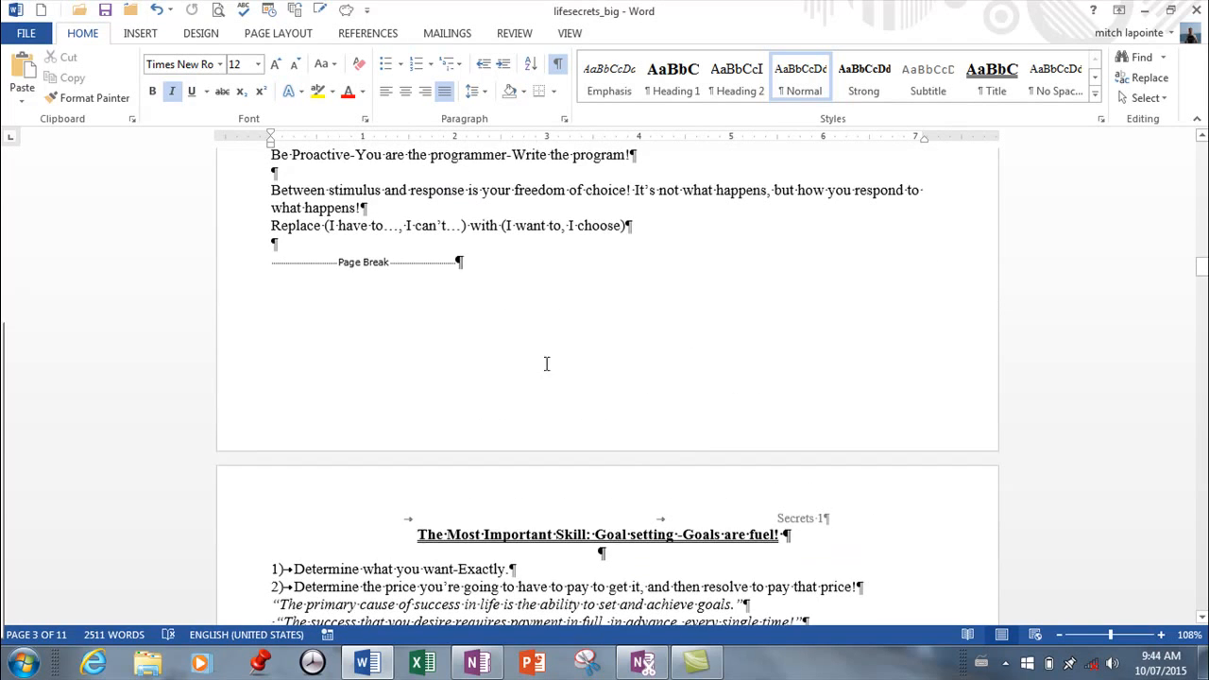
left_click(413, 535)
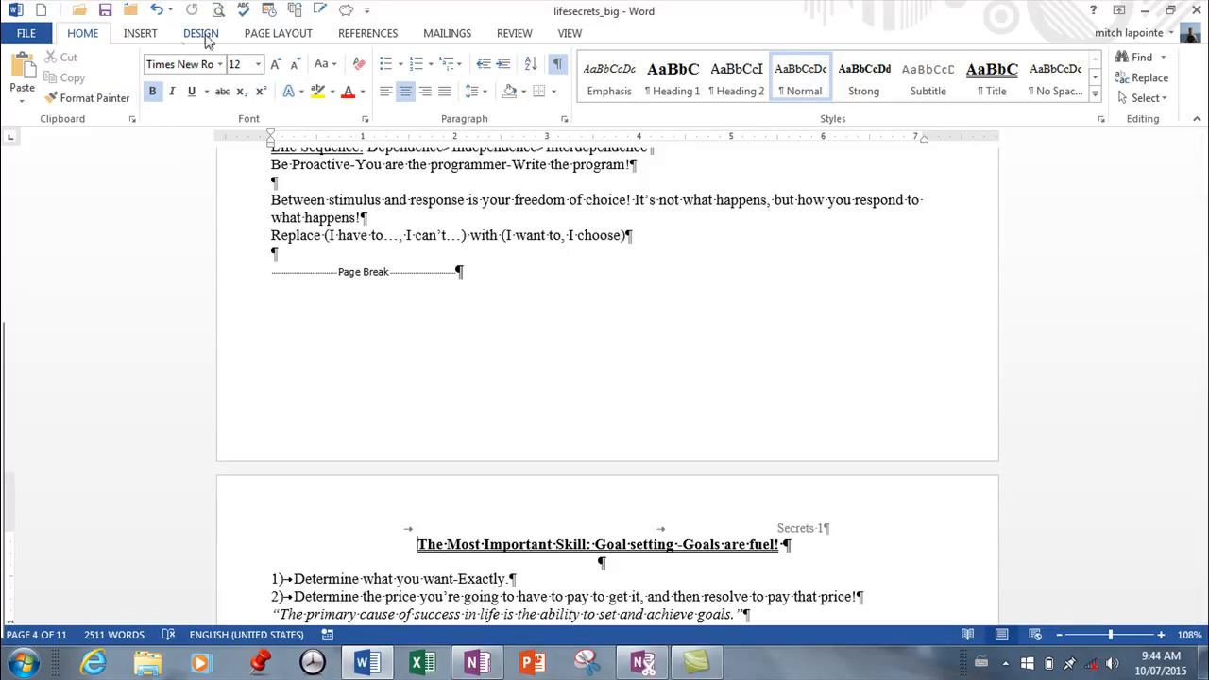
left_click(254, 38)
left_click(223, 57)
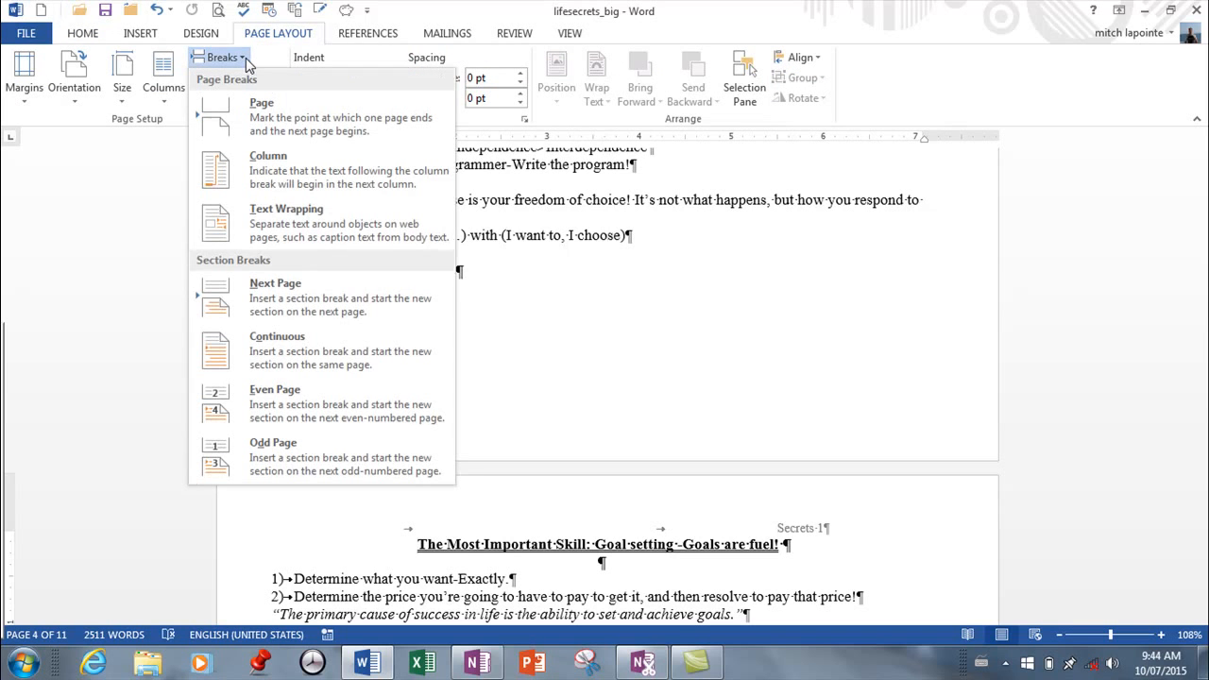
left_click(256, 349)
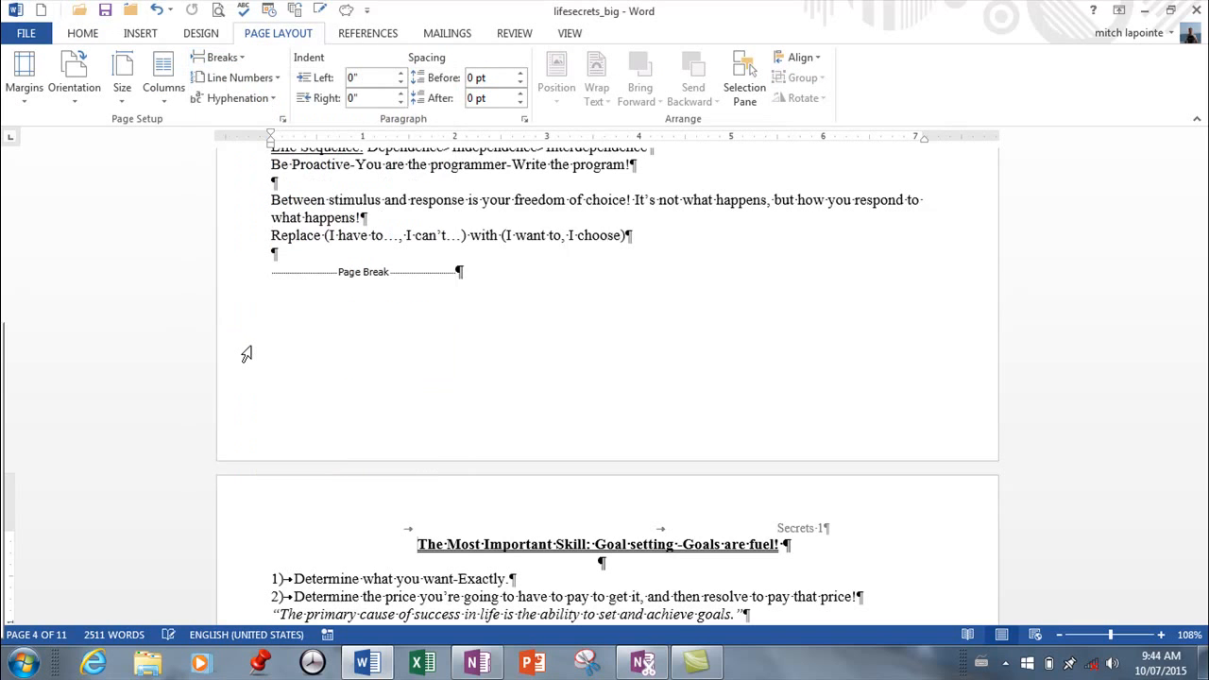
Unlink the Section 3 header on page 4 from the previous section and change its text to "Secrets 2".
double_click(793, 527)
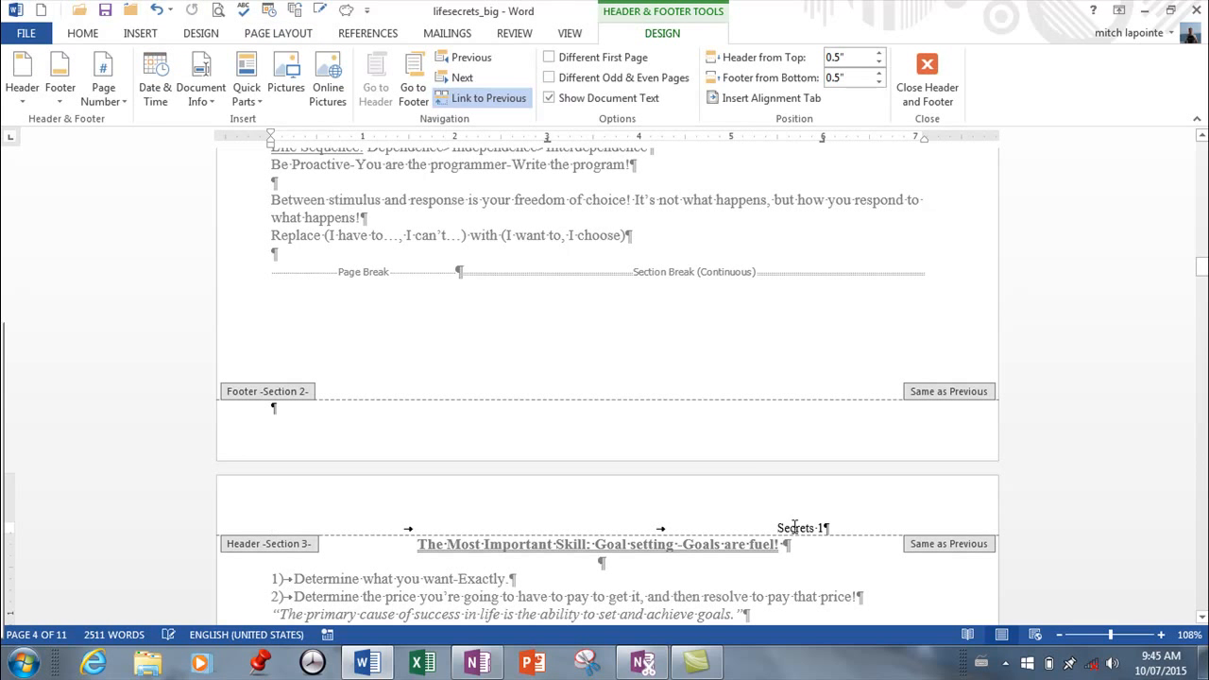
left_click(463, 100)
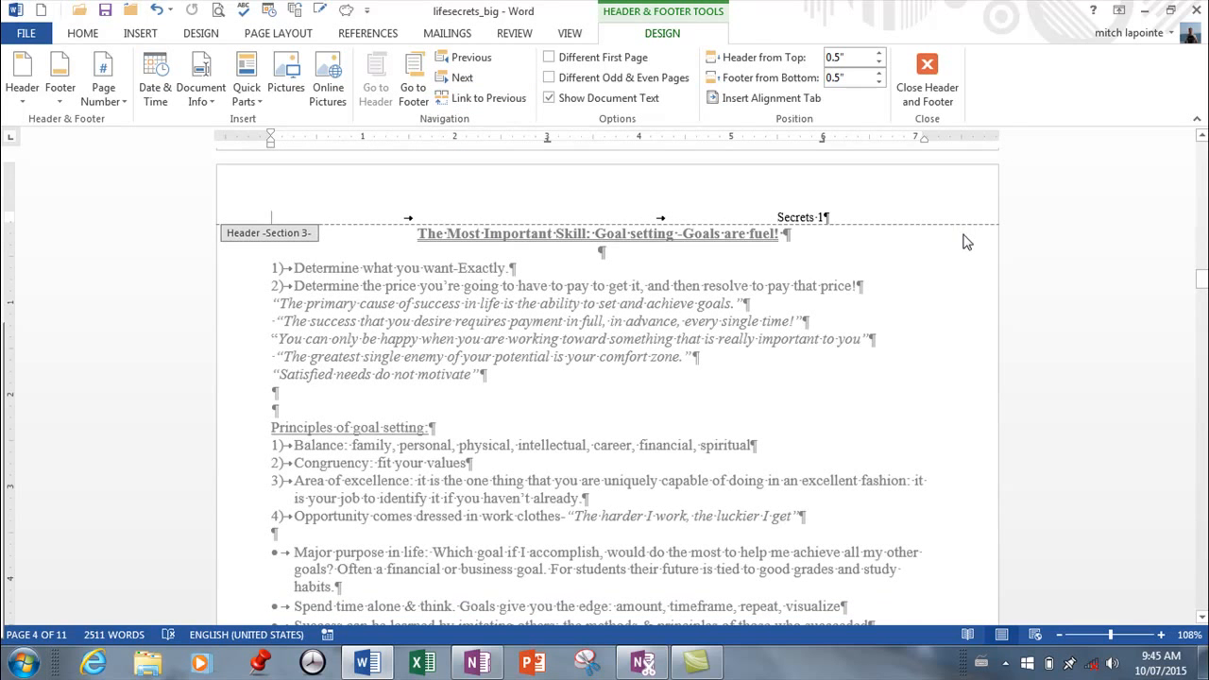
key("ctrl+z")
type("2")
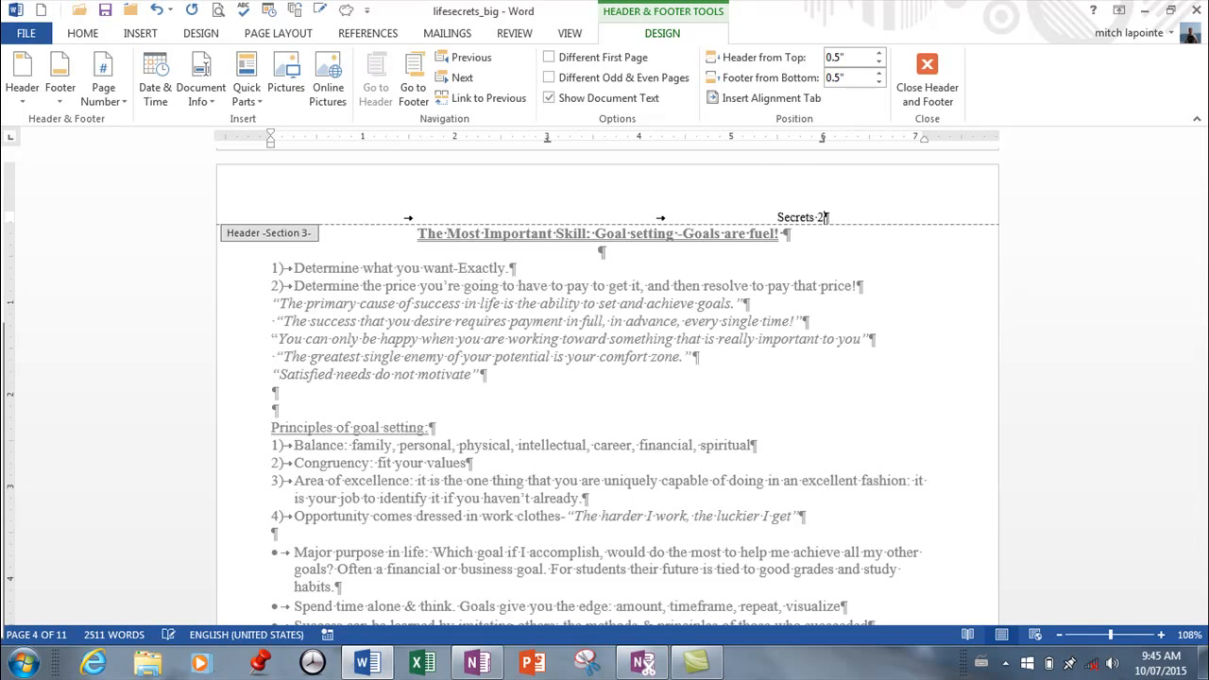
scroll(812, 303, "down", 1)
double_click(813, 304)
Examine the header text on the pages after page 4 through to the end of the booklet.
scroll(811, 307, "down", 6)
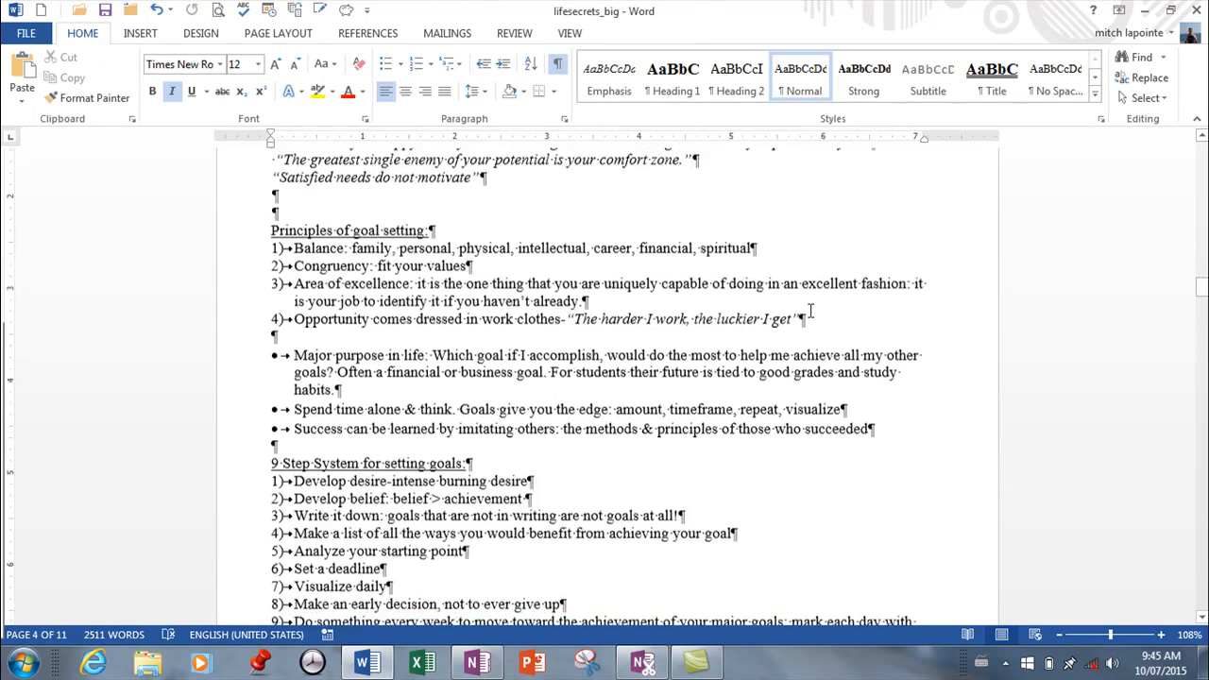
scroll(810, 311, "down", 4)
scroll(808, 314, "down", 4)
scroll(807, 315, "down", 2)
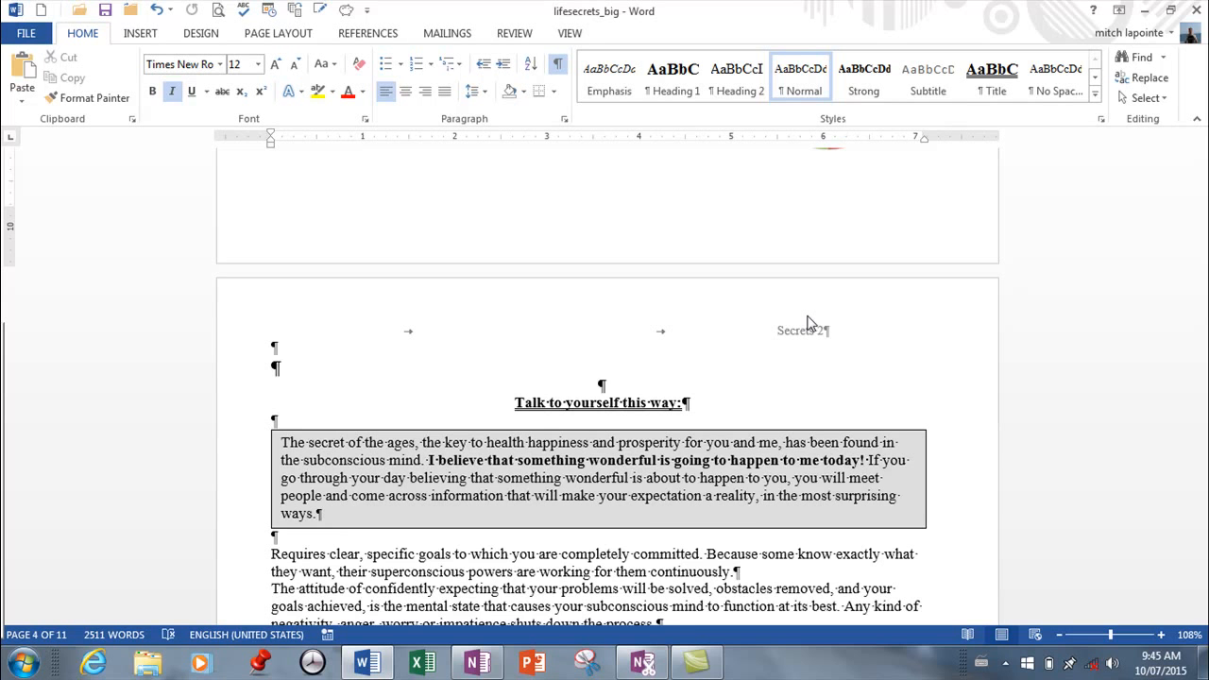
scroll(782, 326, "down", 5)
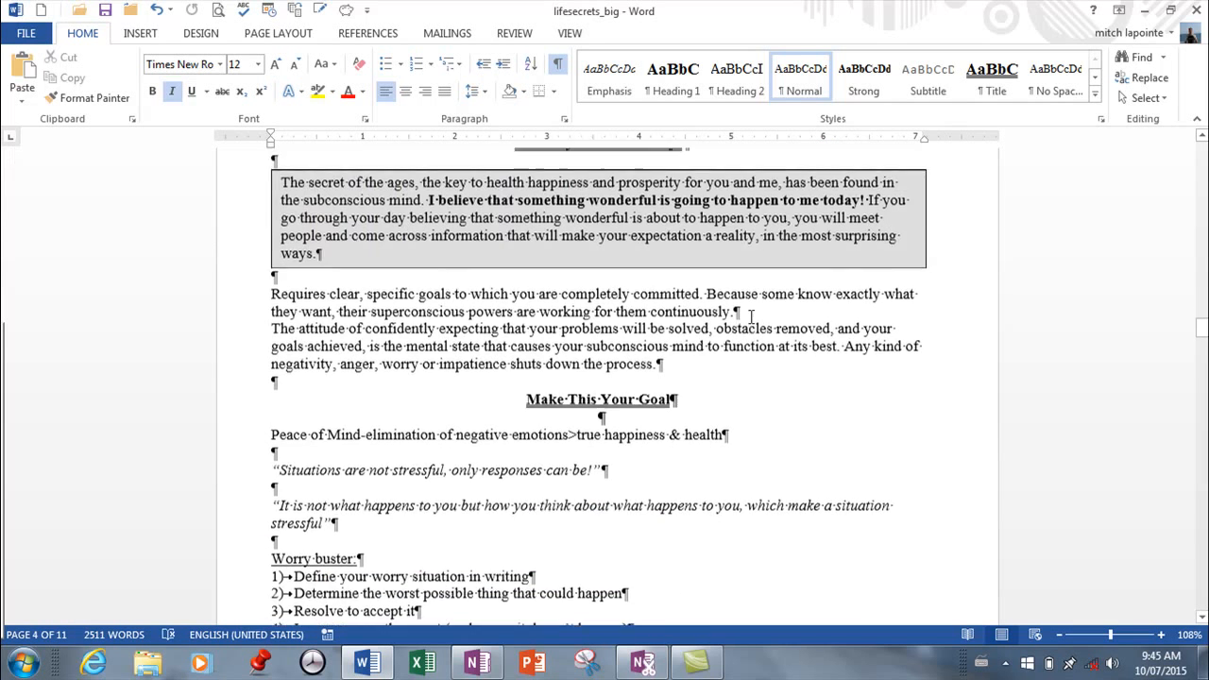
scroll(751, 316, "down", 1)
scroll(752, 315, "down", 3)
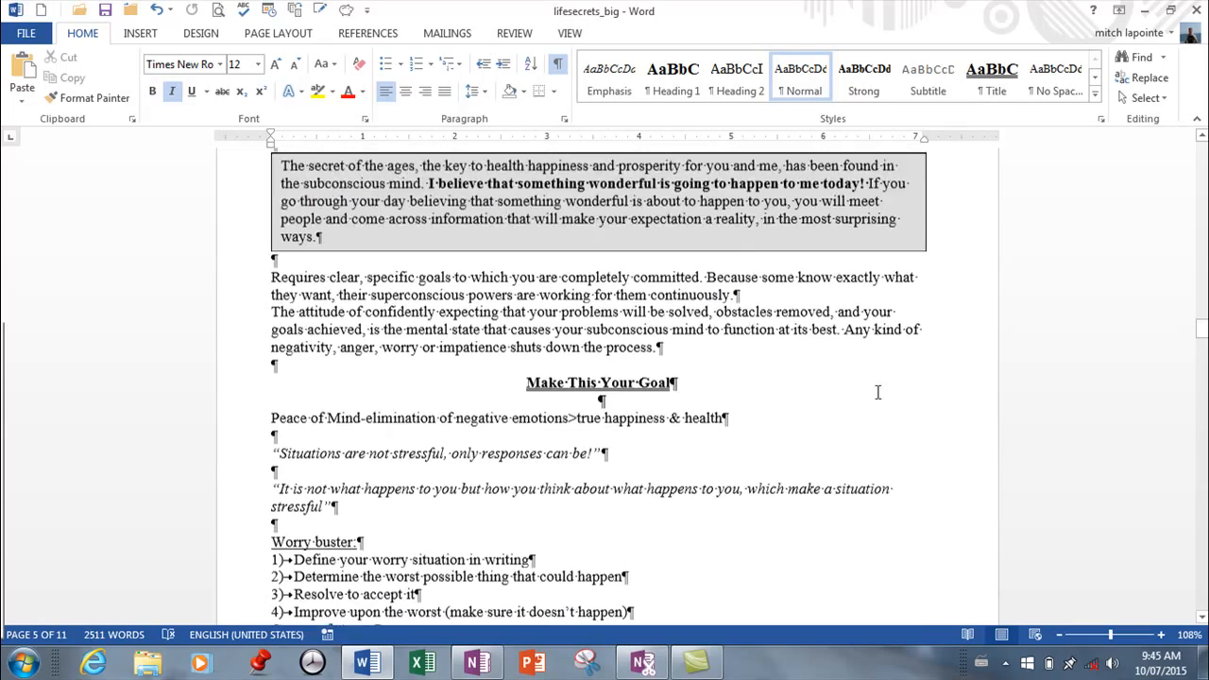
left_click_drag(1200, 355, 1205, 587)
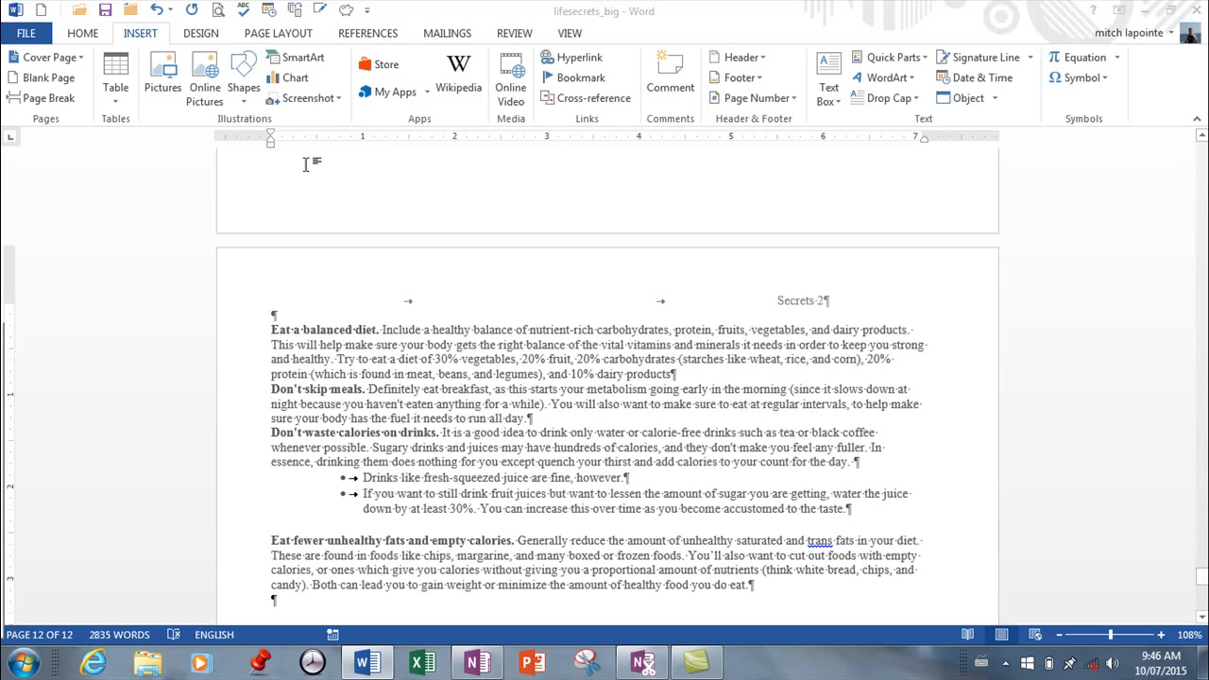
Format the text from the "Eat a balanced diet" paragraph on page 12 in two equal columns, applied from this point forward.
left_click(273, 36)
left_click(166, 102)
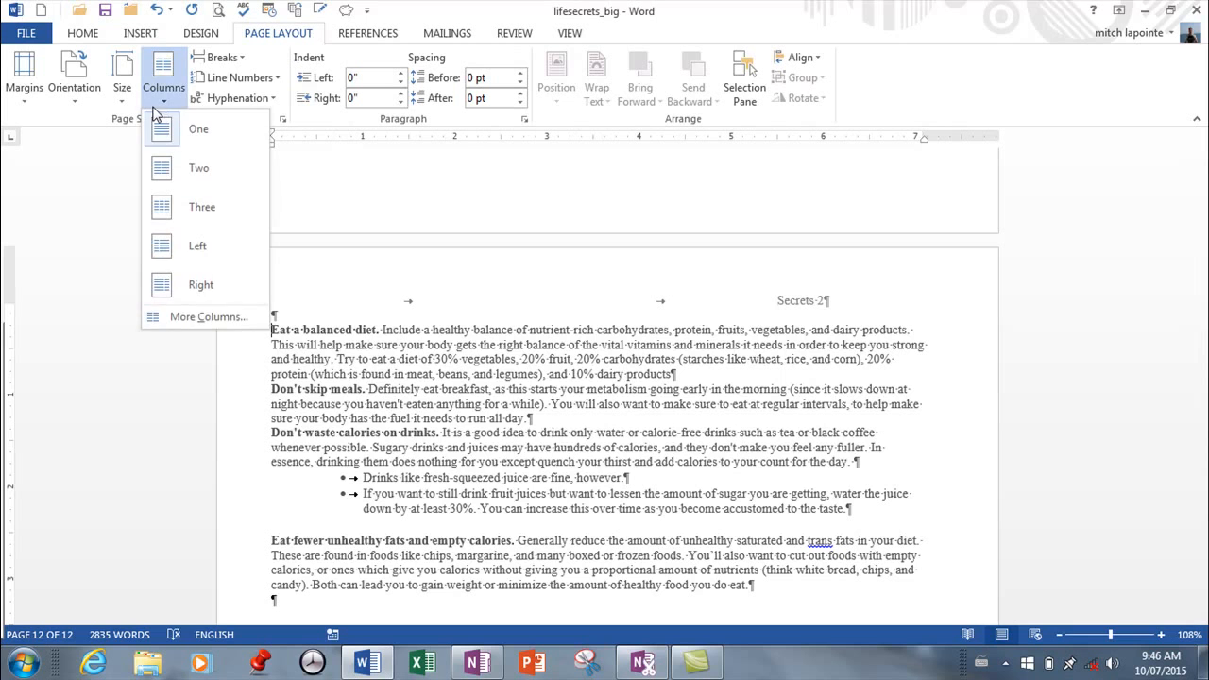
left_click(186, 320)
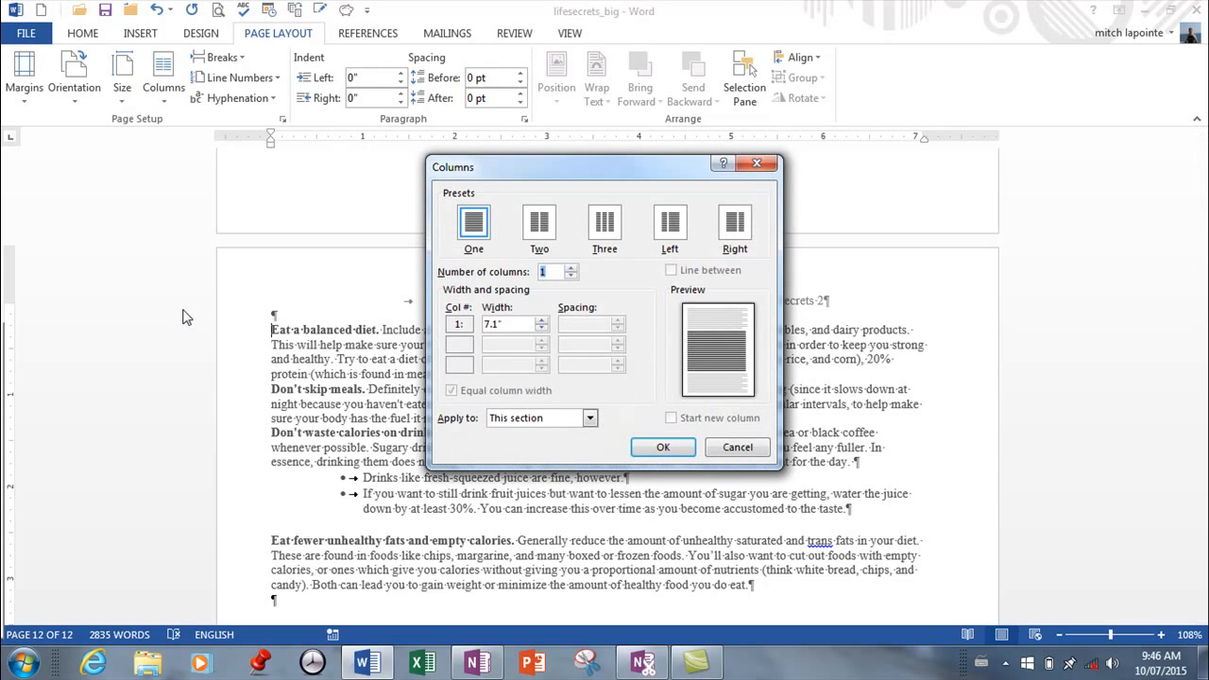
left_click(543, 238)
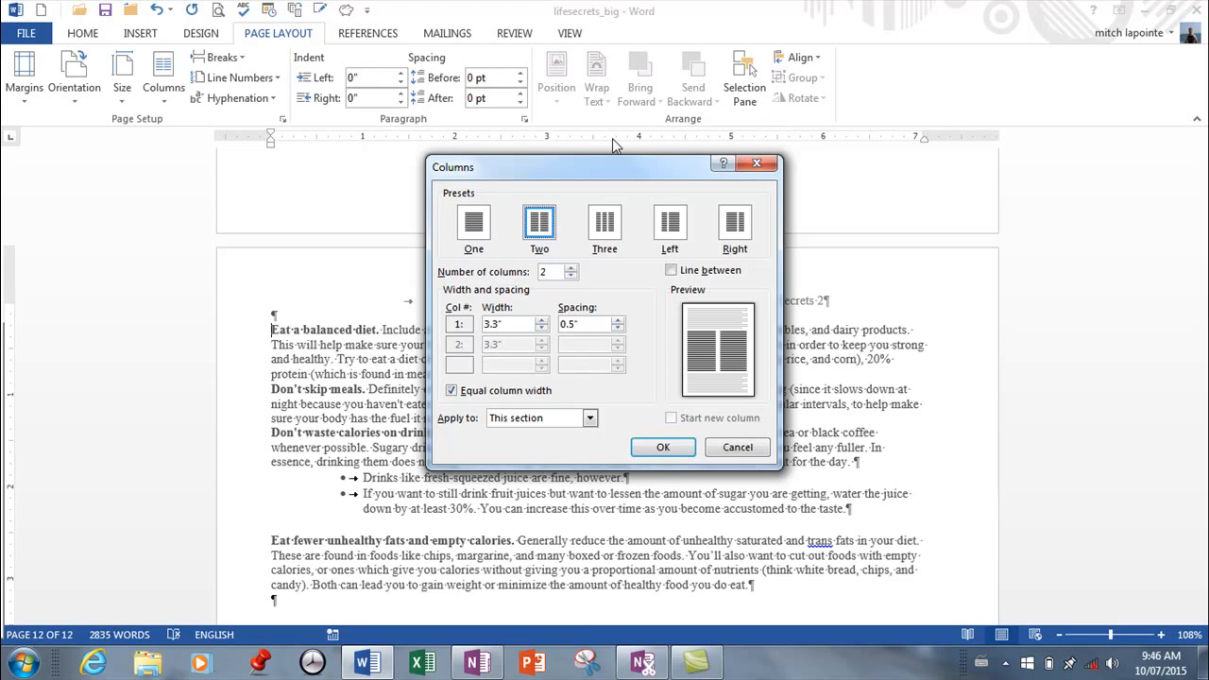
left_click(589, 419)
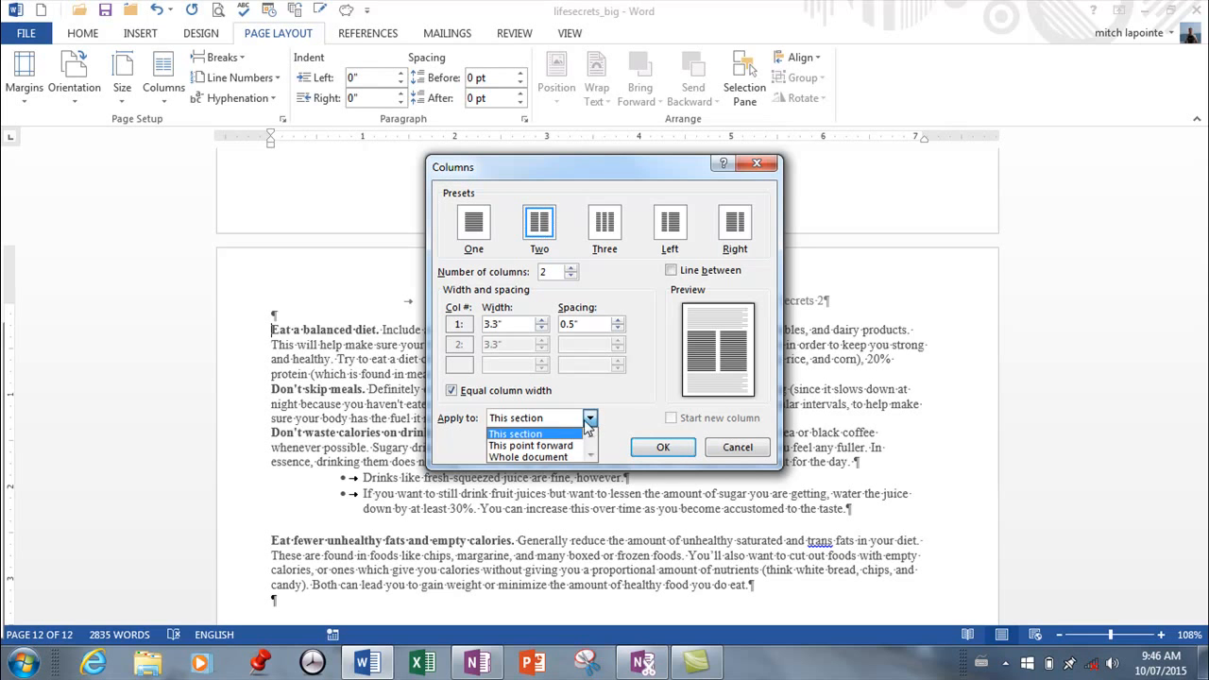
left_click(529, 446)
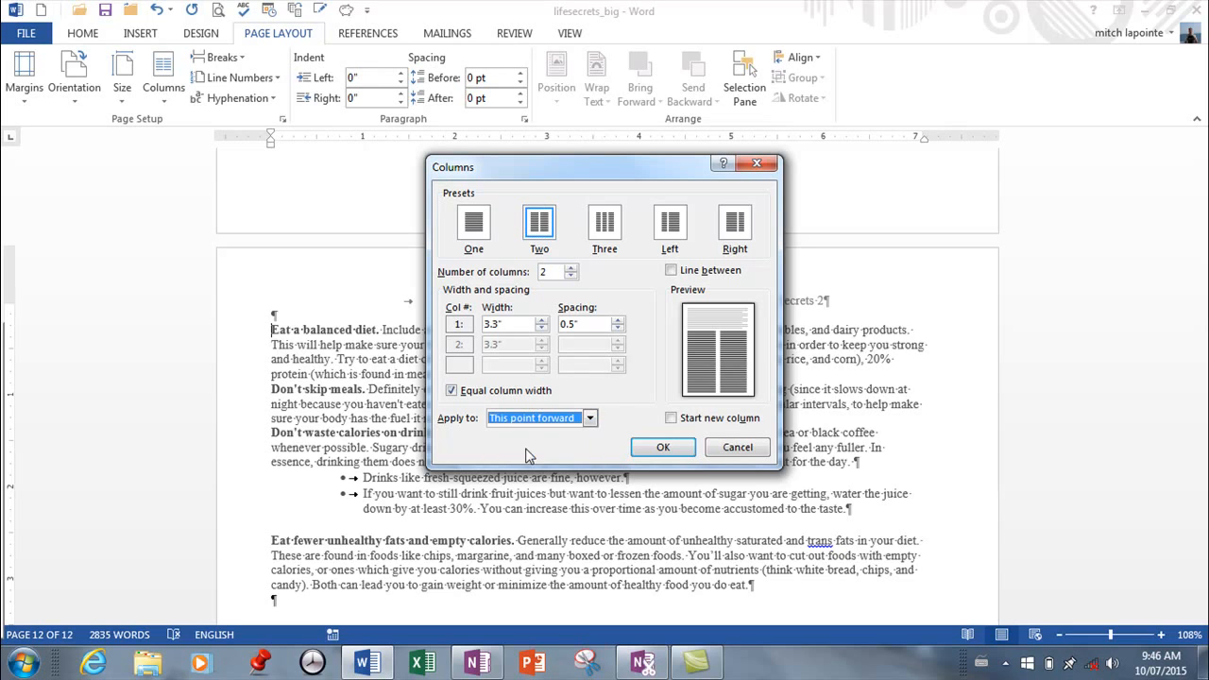
left_click(667, 451)
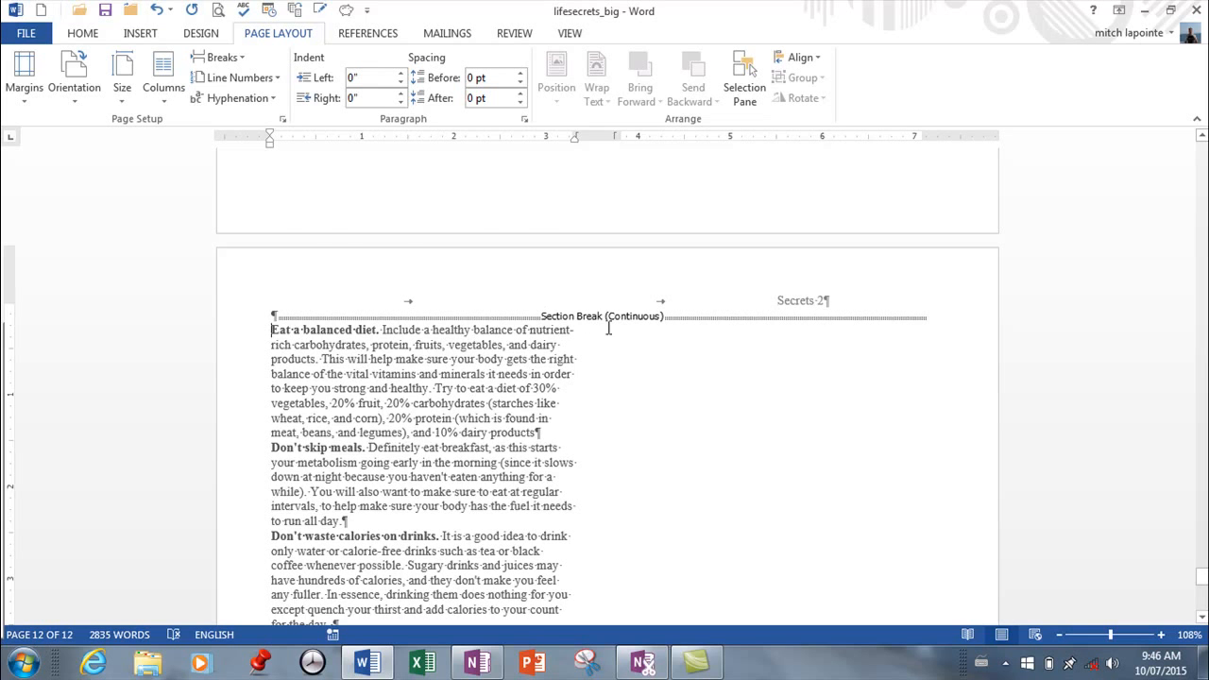
Insert a column break immediately before the "Don't waste calories on drinks" paragraph.
scroll(362, 408, "down", 9)
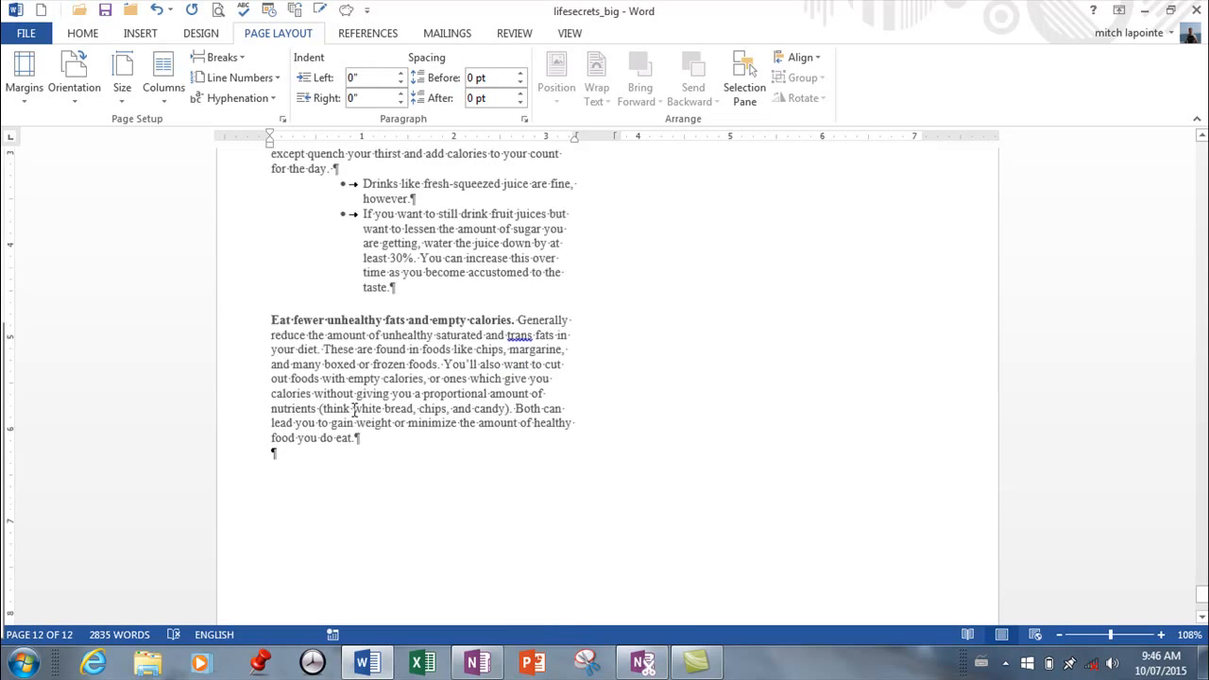
scroll(283, 349, "up", 5)
left_click(272, 332)
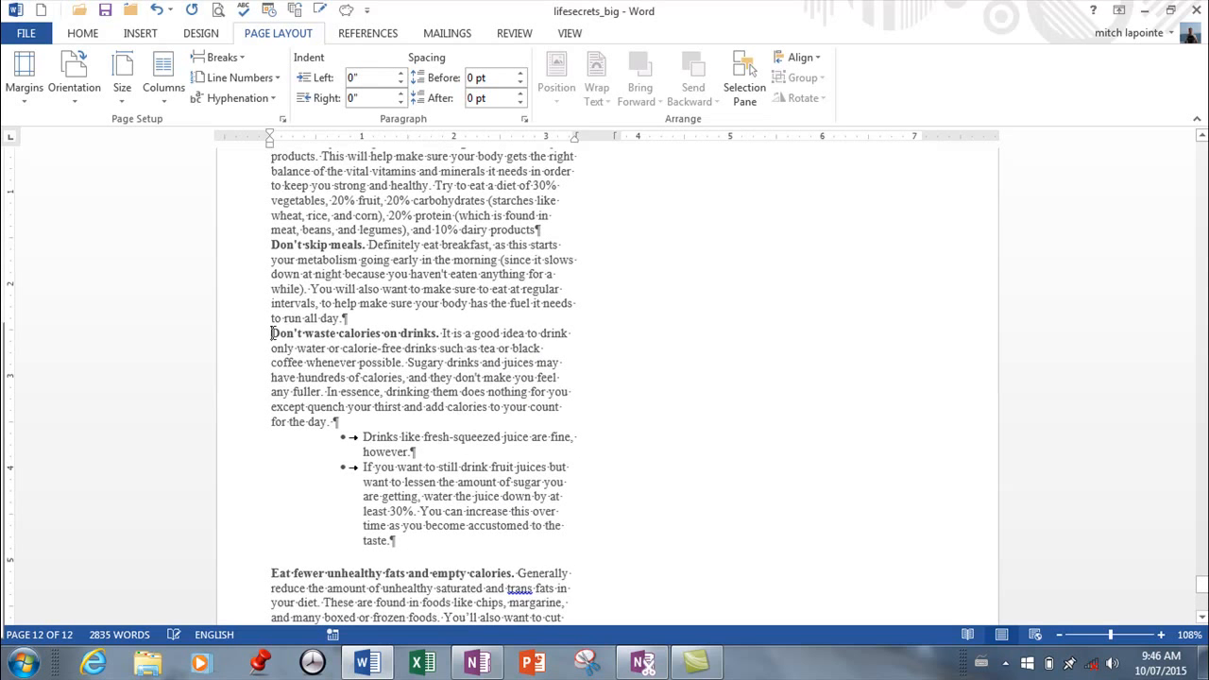
left_click(241, 58)
left_click(232, 168)
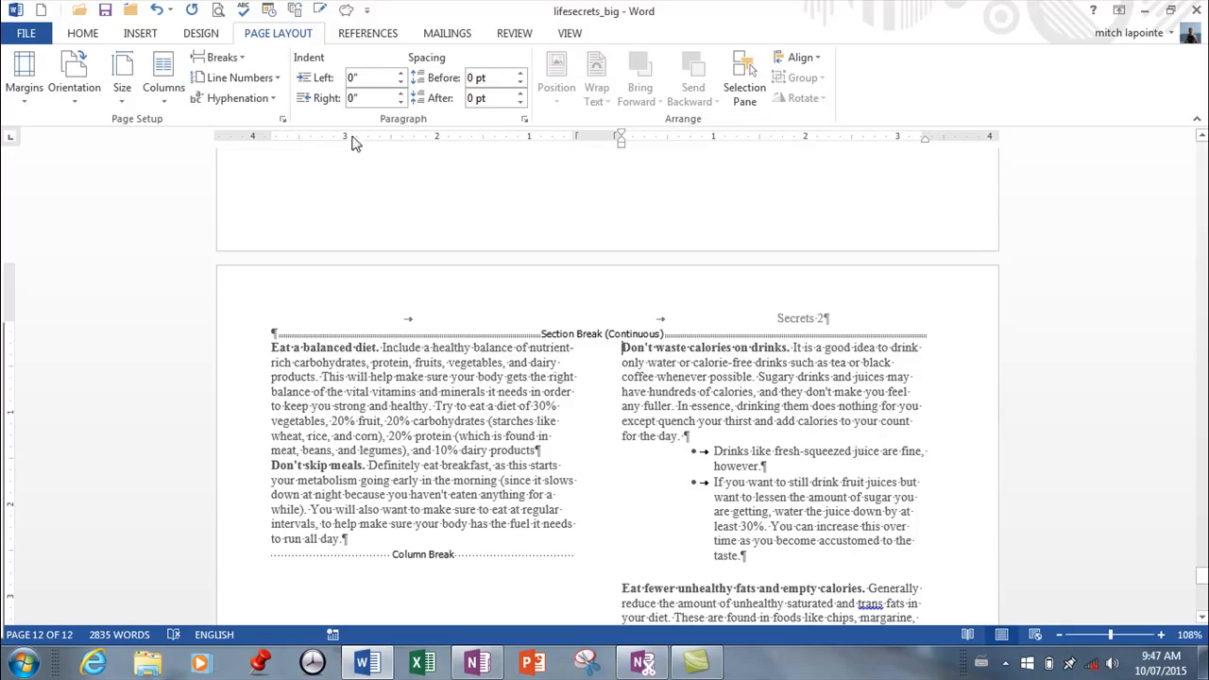
left_click(242, 60)
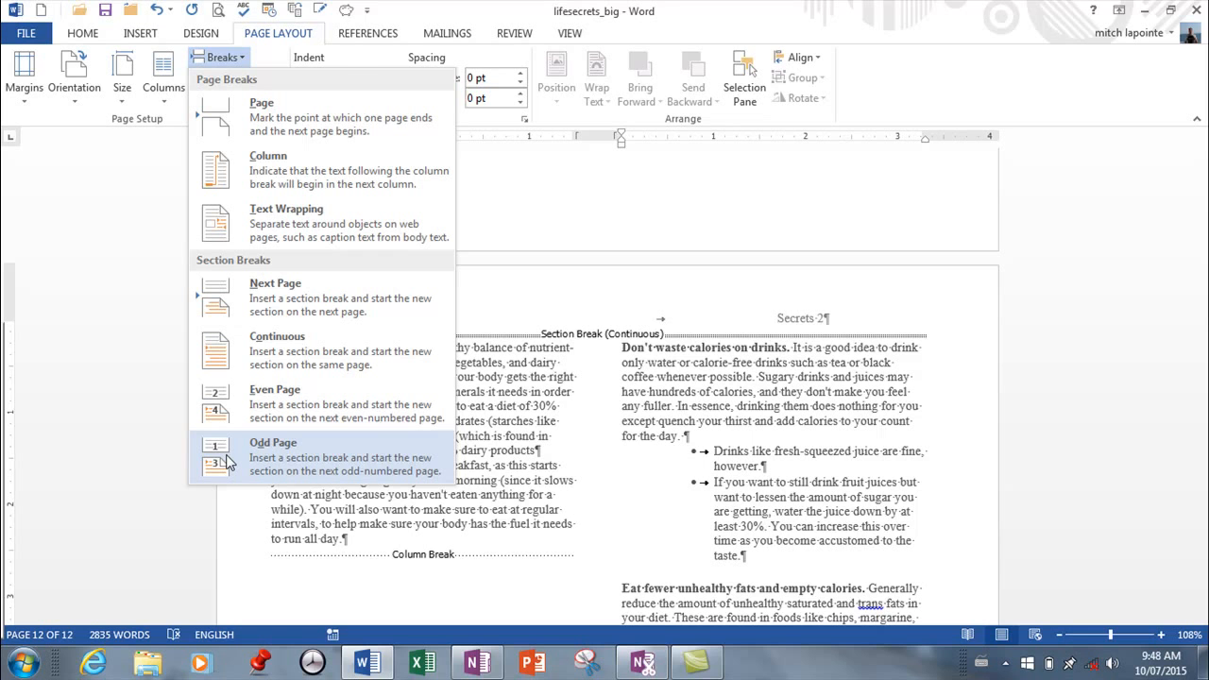
left_click(618, 344)
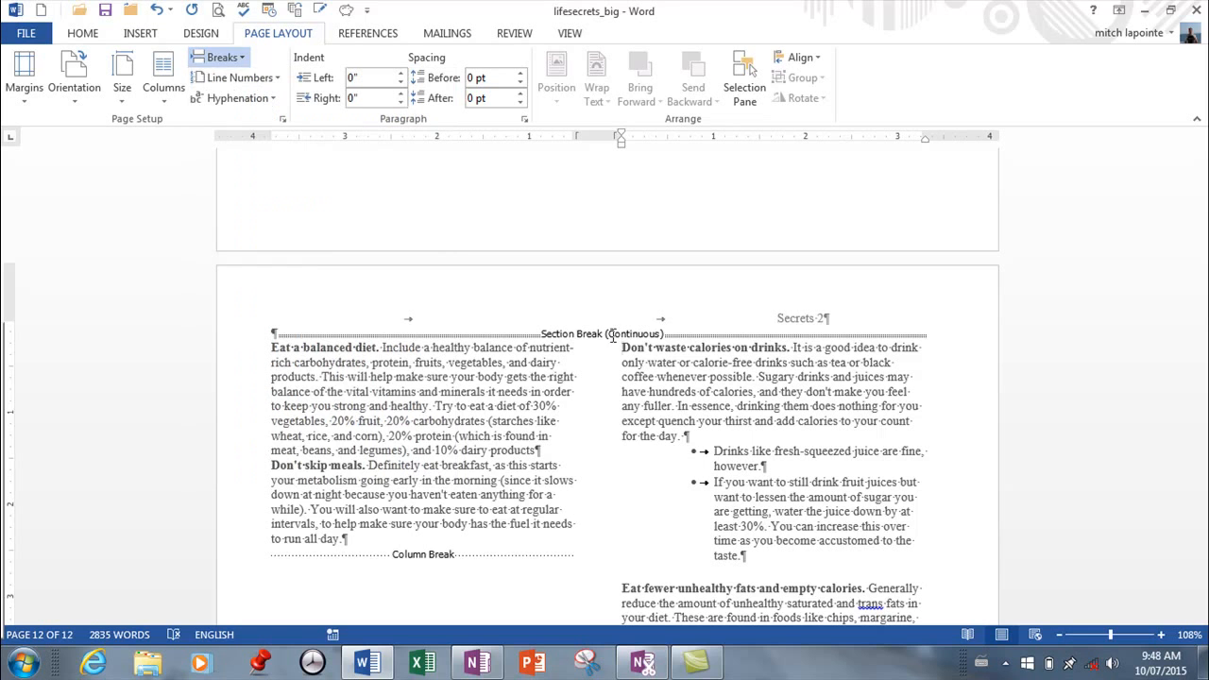
Delete the continuous section break above the "Eat a balanced diet" paragraph and check the column layout of the preceding pages.
left_click(301, 337)
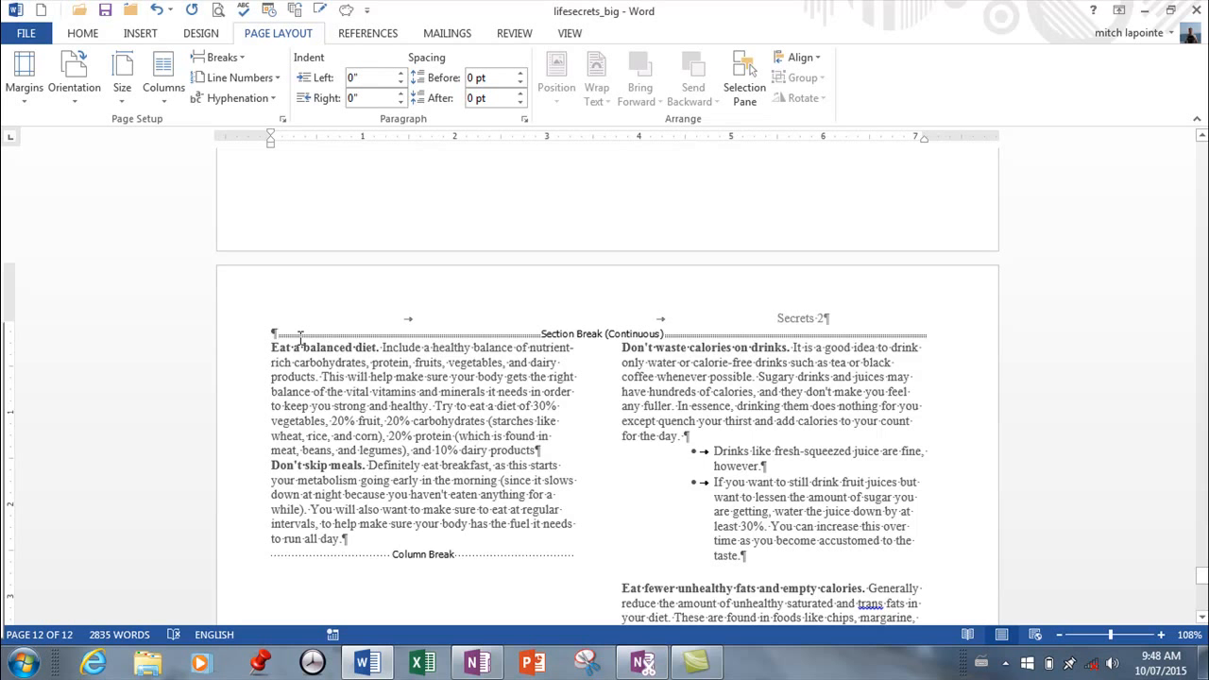
scroll(300, 338, "down", 5)
scroll(301, 336, "up", 2)
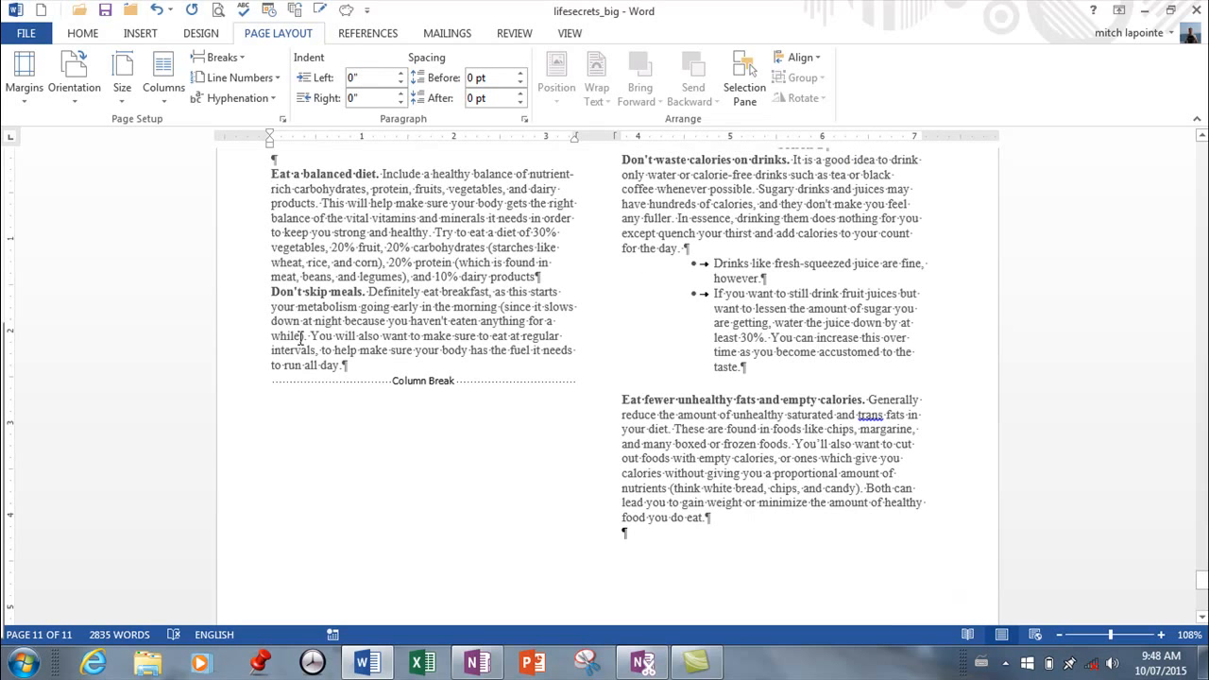
scroll(521, 270, "up", 10)
scroll(588, 274, "up", 10)
scroll(587, 274, "up", 12)
scroll(586, 274, "up", 10)
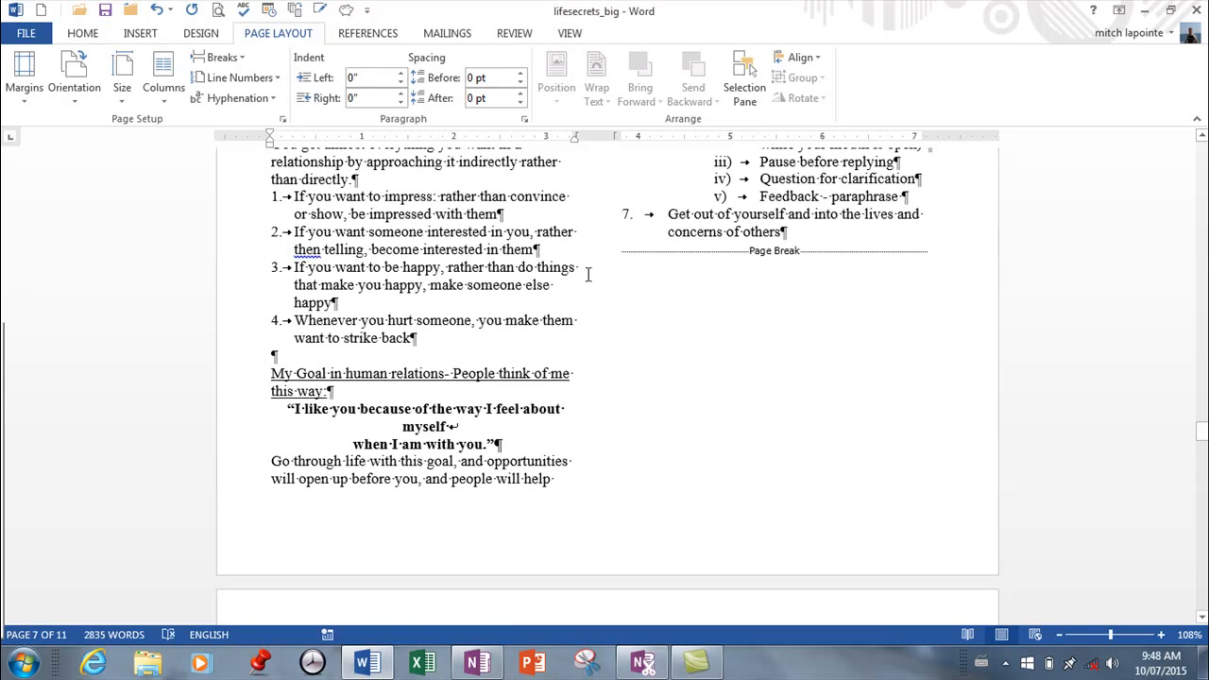
Undo the deletion of the section break above the two-column text.
left_click(157, 10)
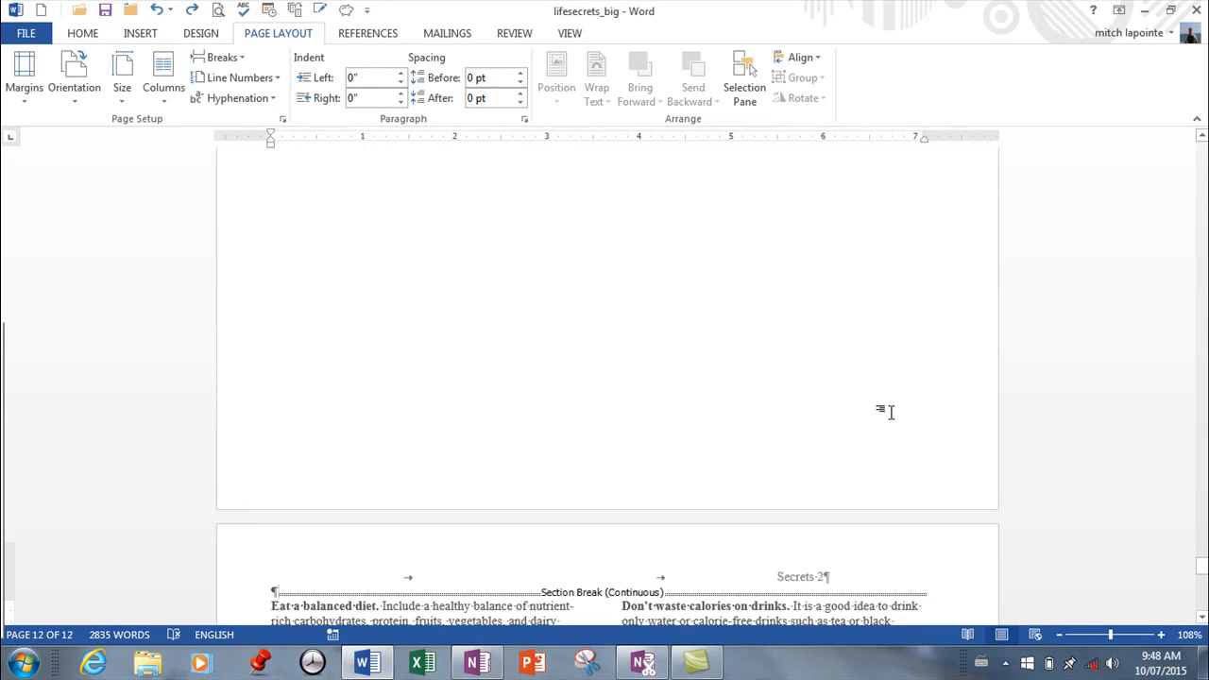
scroll(892, 408, "down", 5)
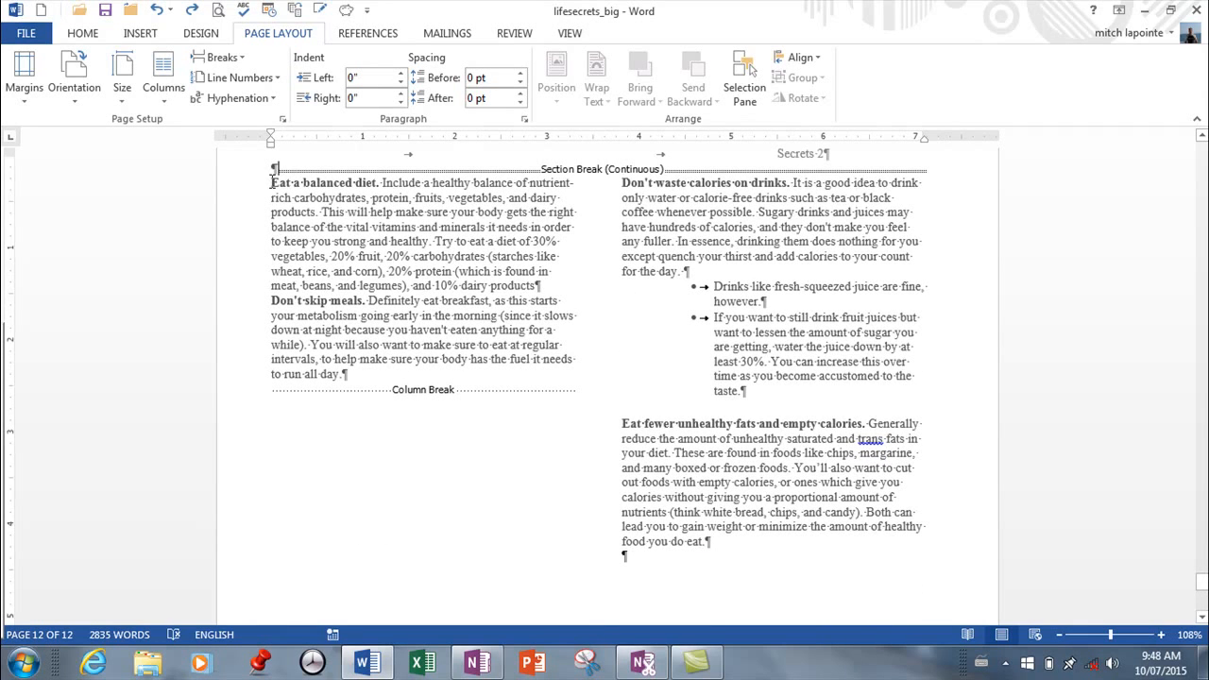
Apply a one-column layout from this point forward, starting at the empty paragraph above "Eat a balanced diet" on page 12.
left_click(164, 104)
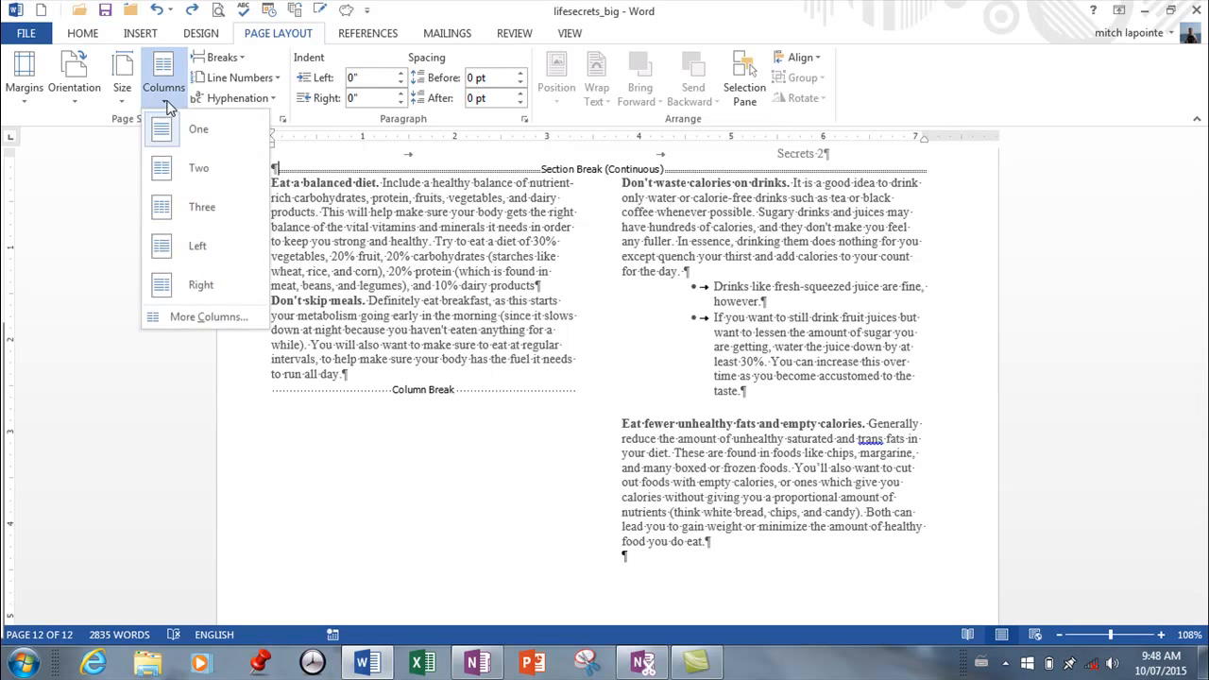
left_click(205, 317)
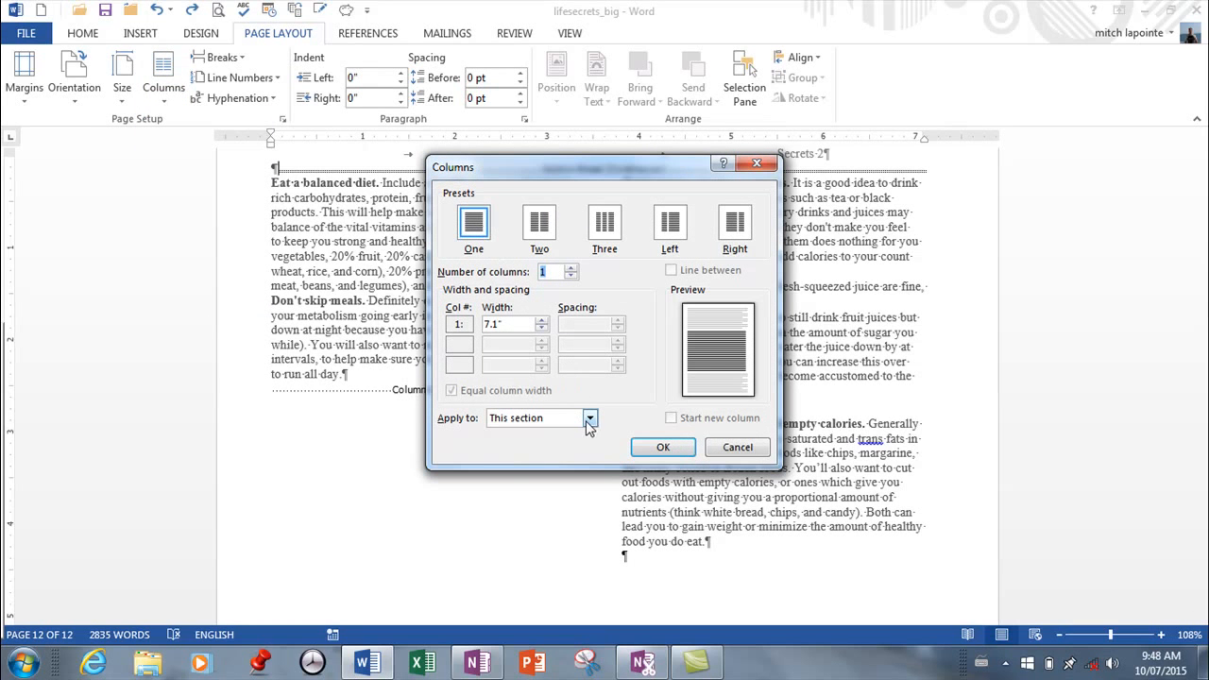
left_click(589, 418)
left_click(532, 446)
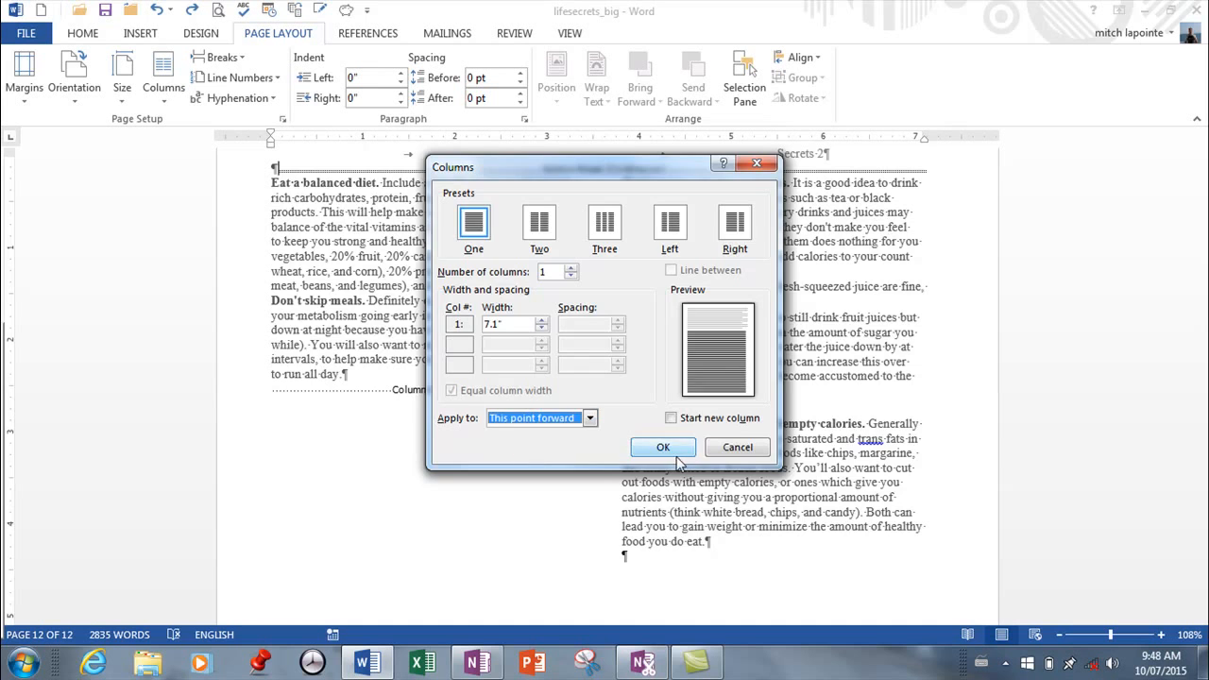
left_click(663, 448)
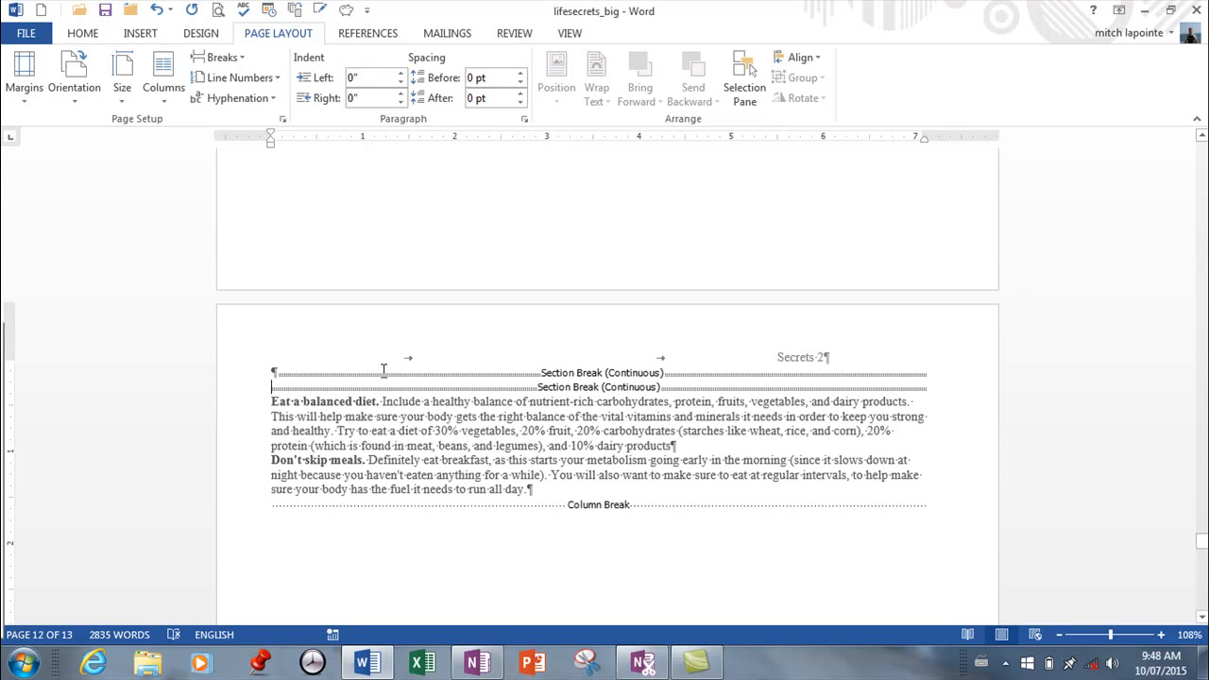
Delete the continuous section break that follows the page break at the end of page 3.
scroll(540, 312, "up", 5)
scroll(543, 313, "up", 15)
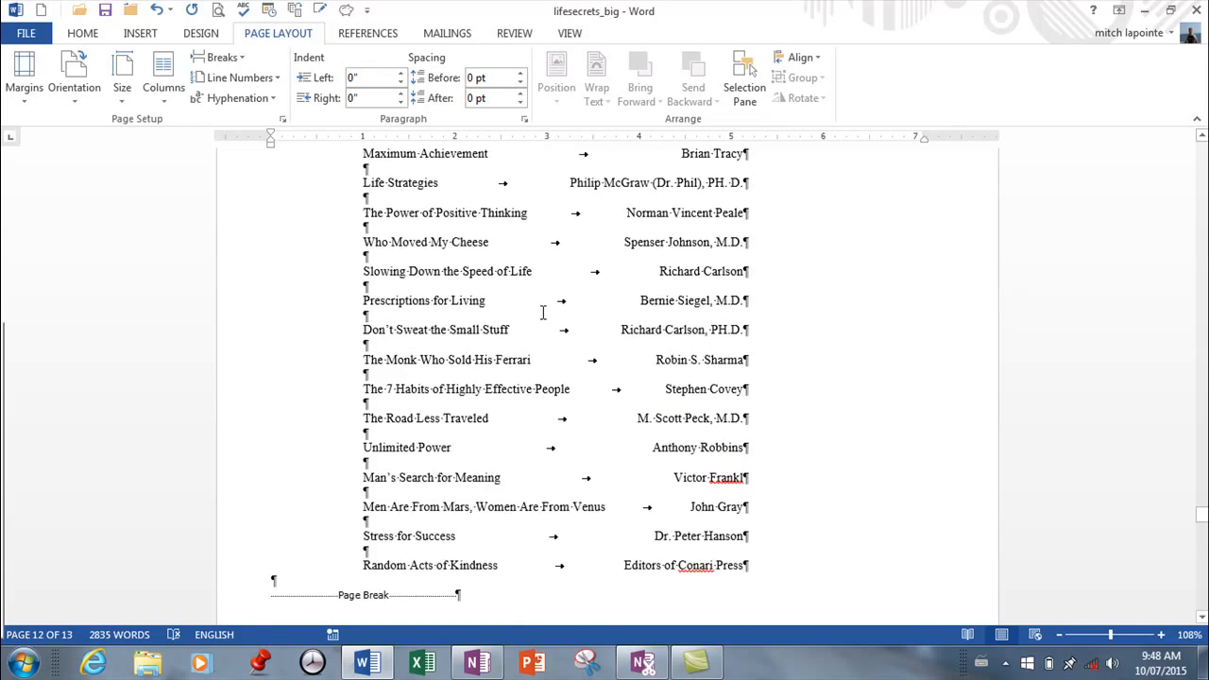
scroll(774, 230, "up", 15)
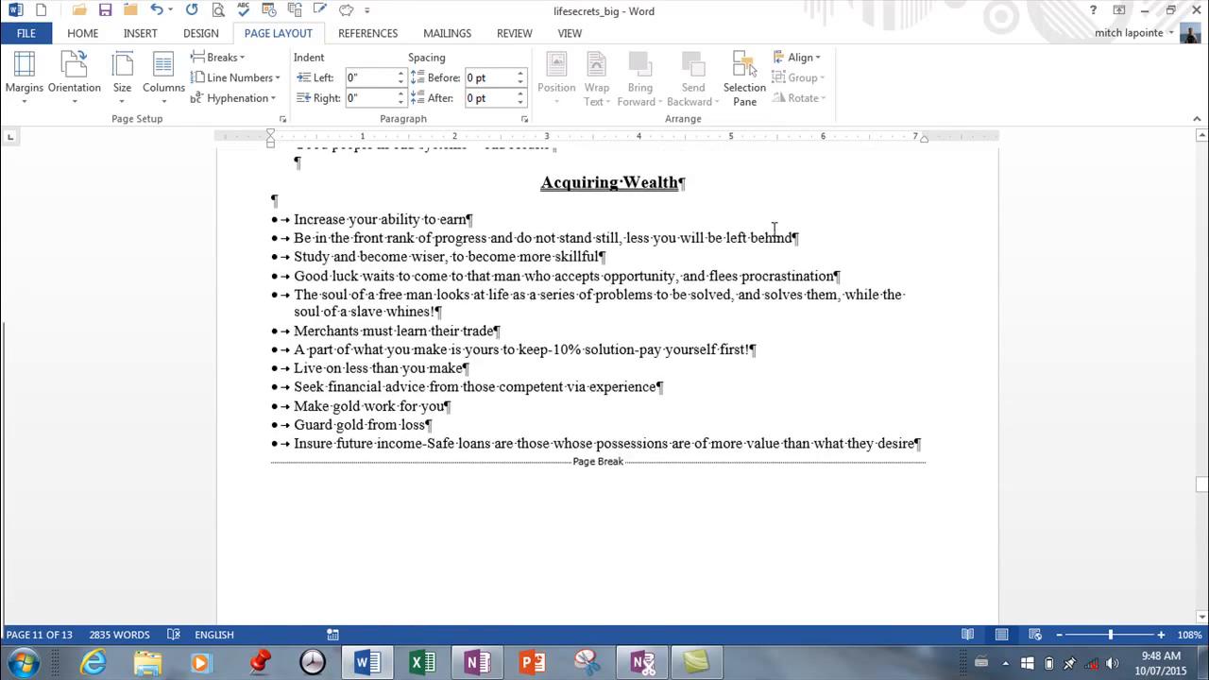
scroll(774, 230, "up", 15)
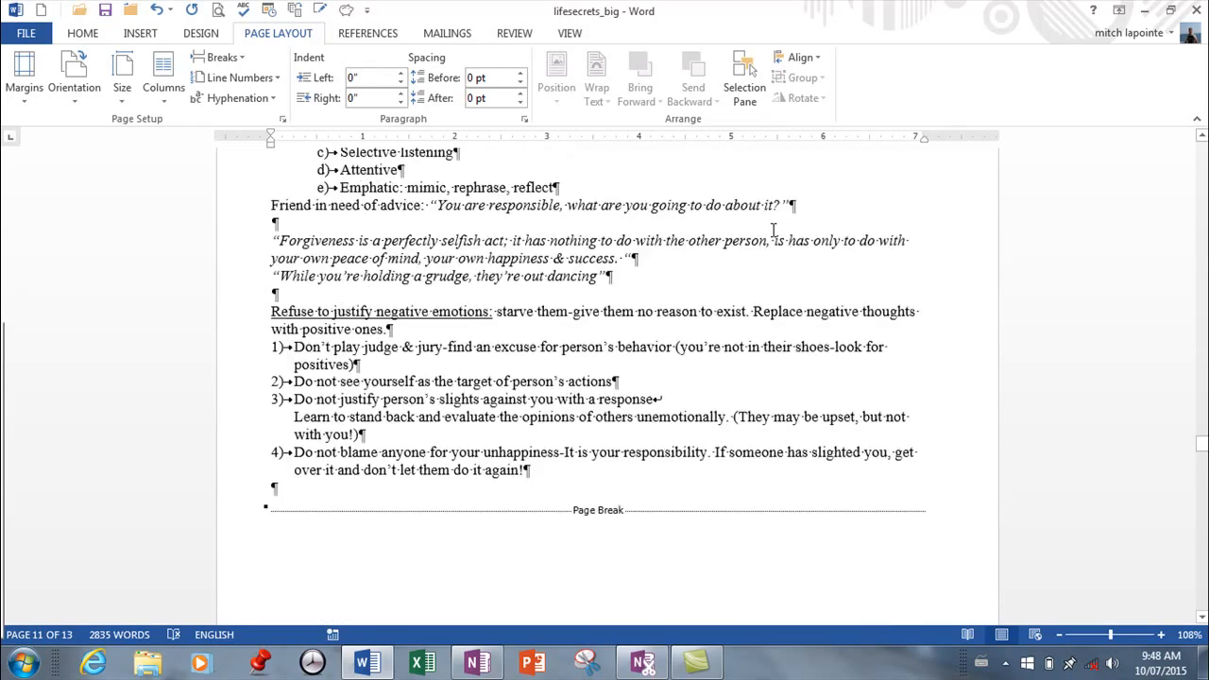
scroll(773, 229, "up", 15)
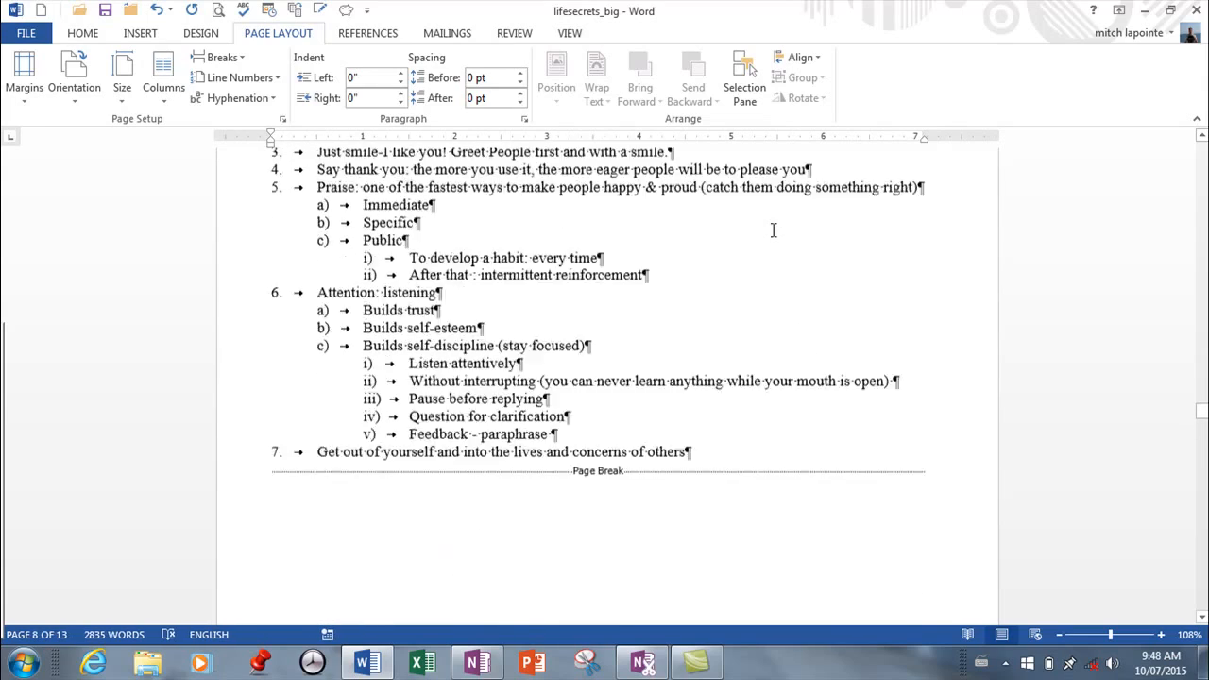
scroll(813, 231, "up", 10)
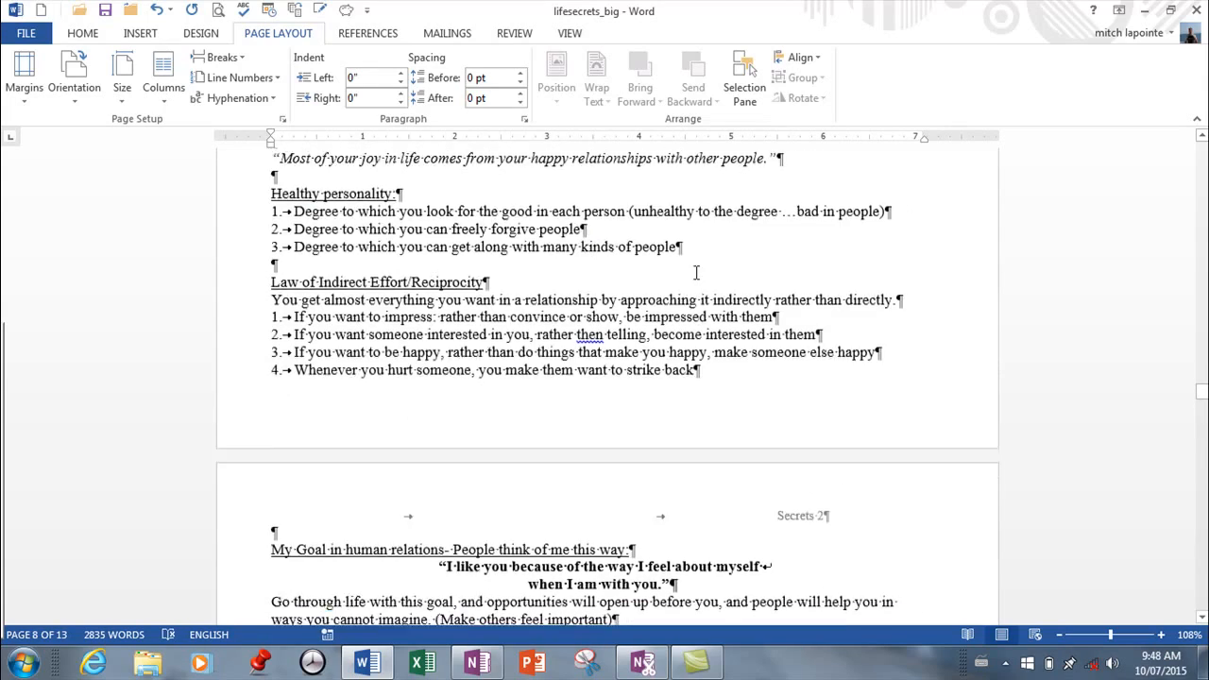
scroll(755, 255, "up", 12)
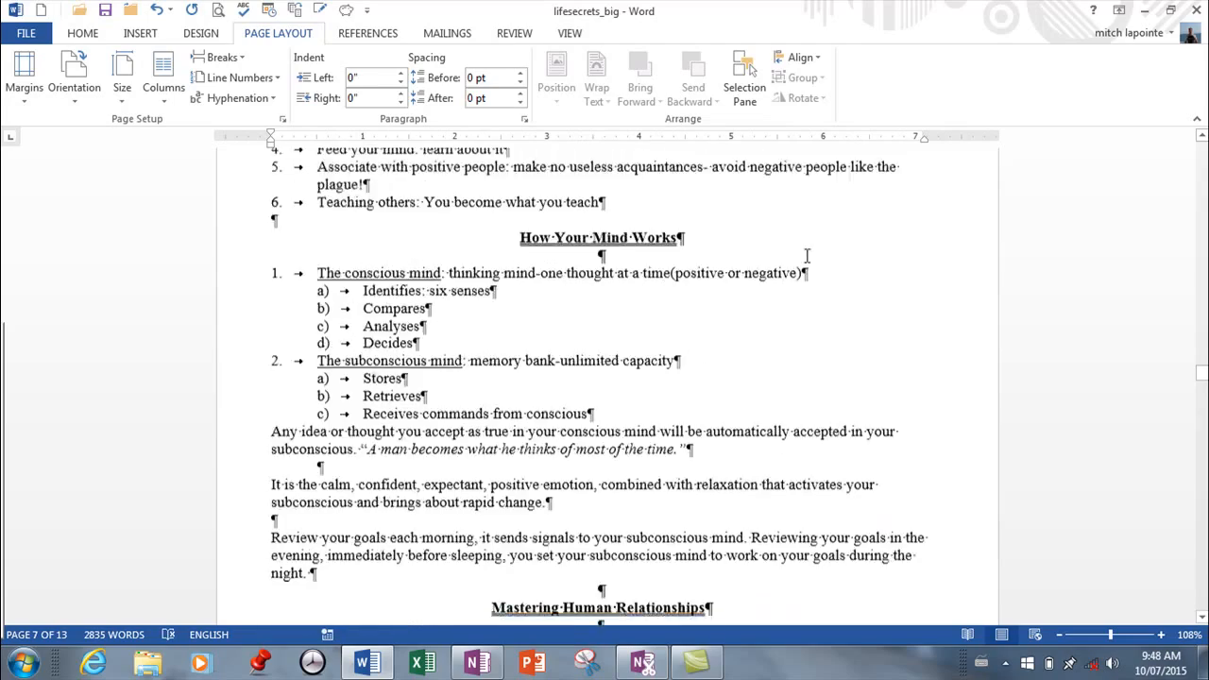
scroll(716, 273, "up", 12)
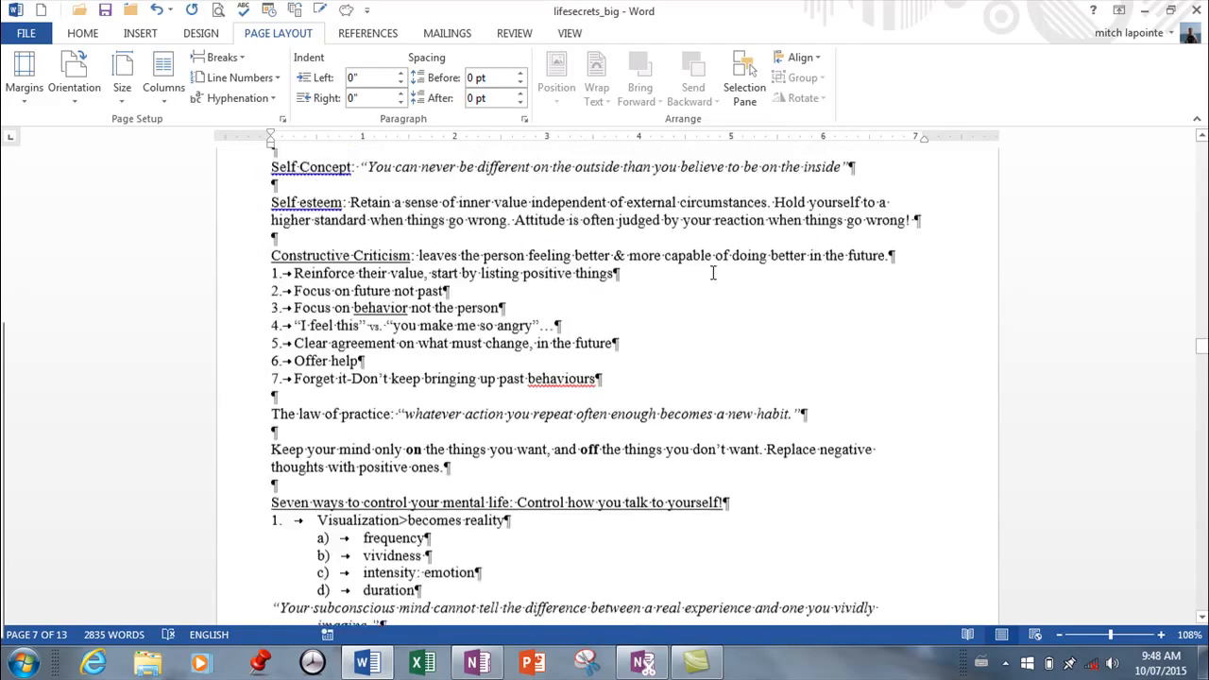
scroll(717, 273, "up", 12)
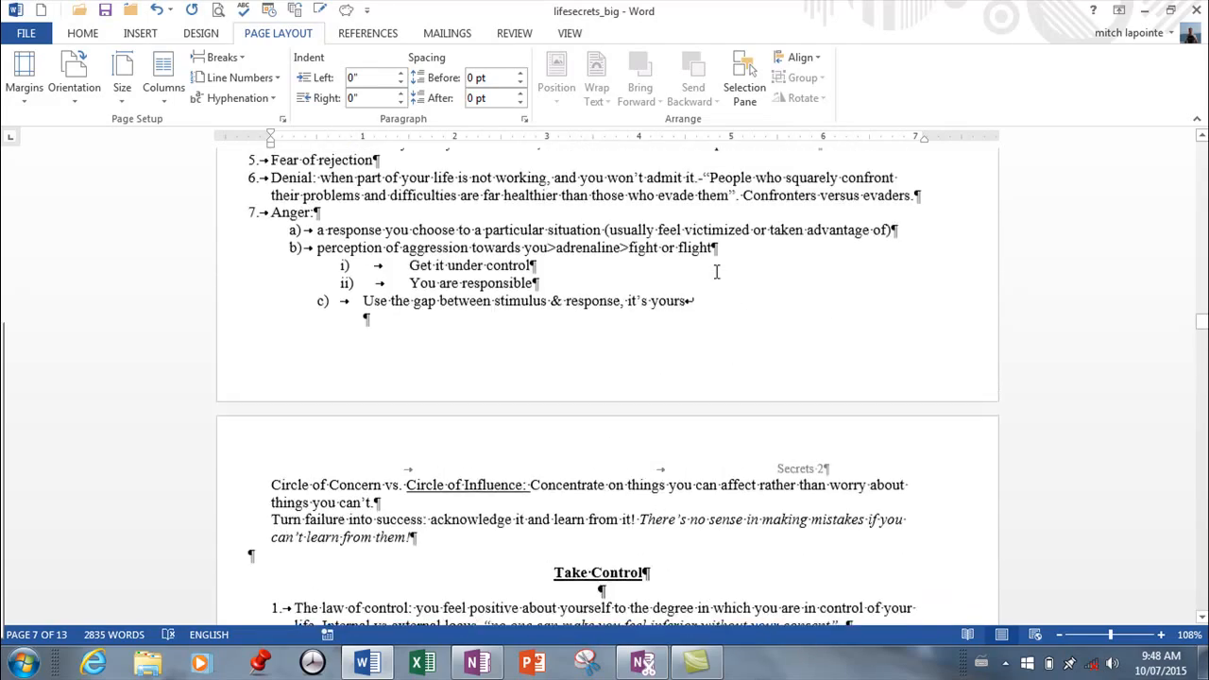
scroll(711, 273, "up", 10)
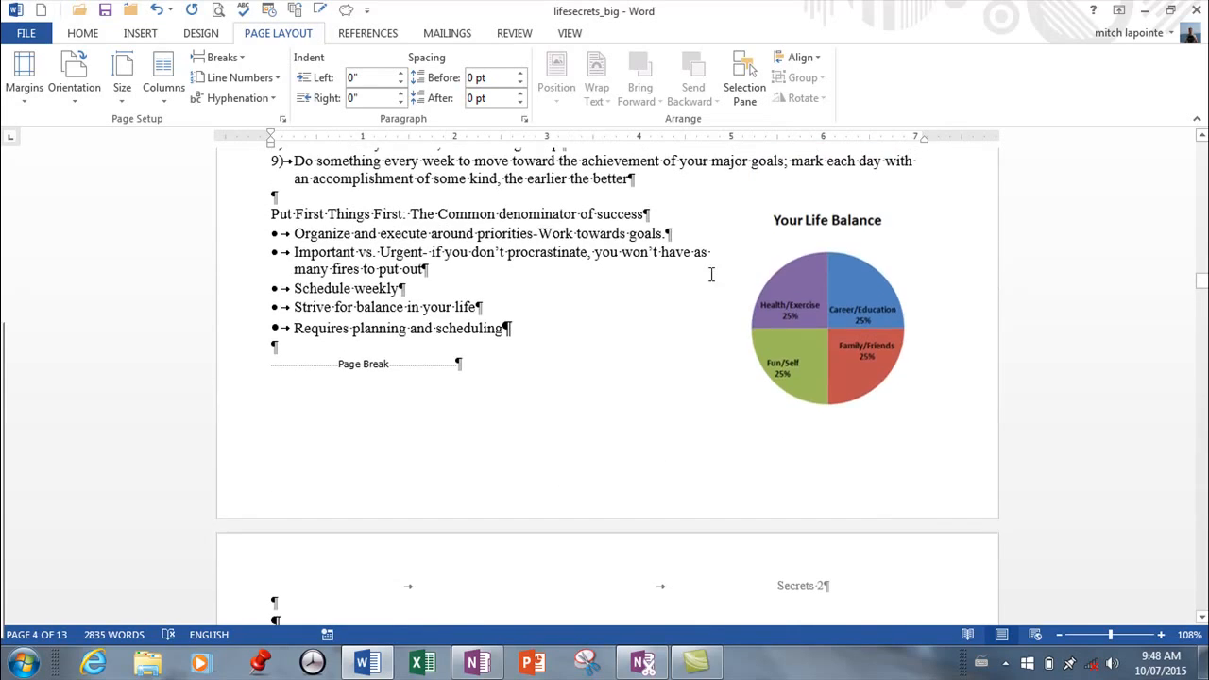
scroll(711, 274, "up", 10)
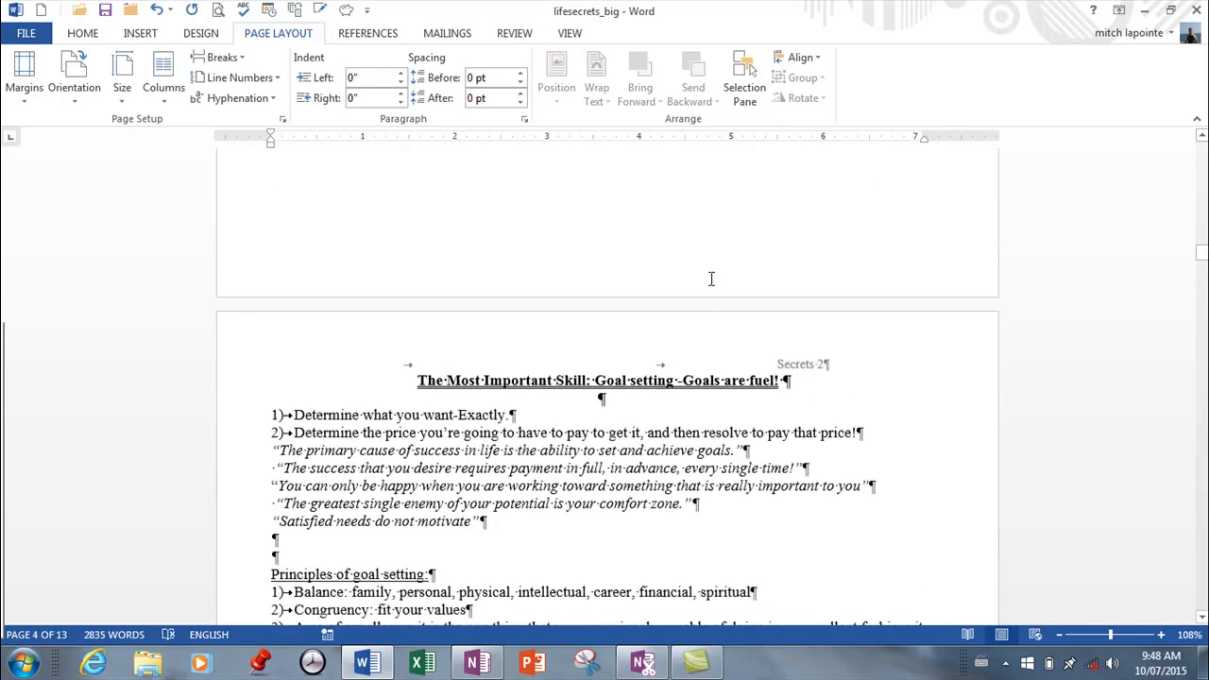
scroll(712, 276, "up", 4)
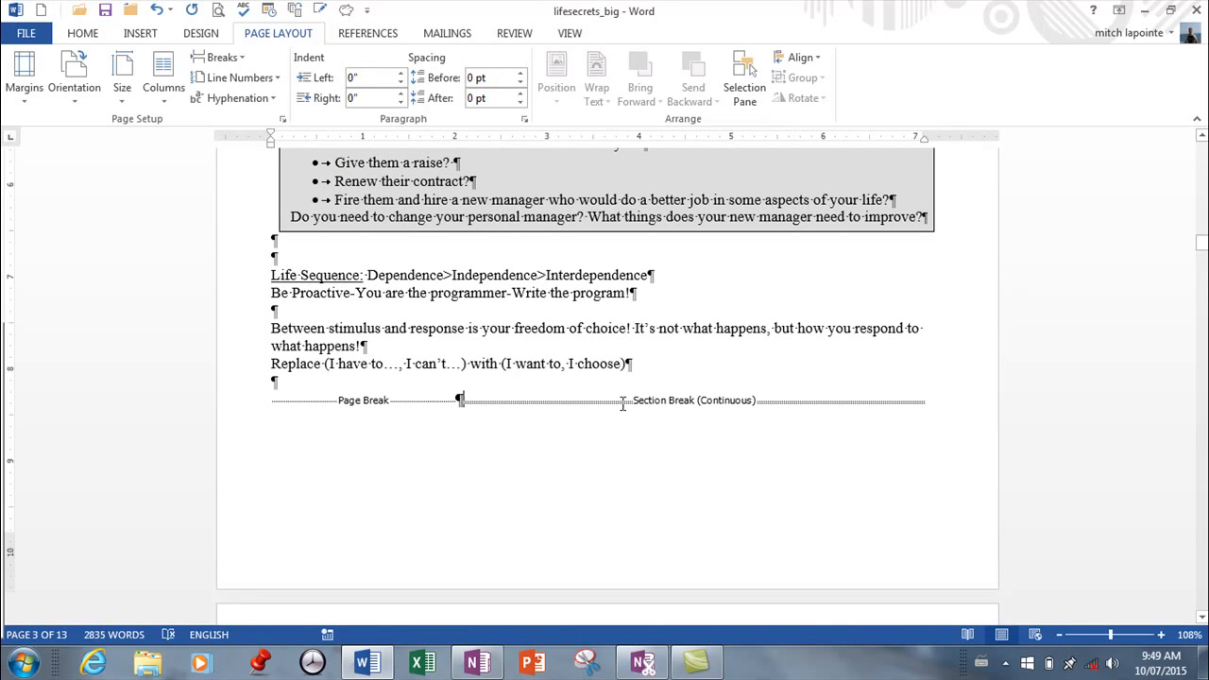
key("Delete")
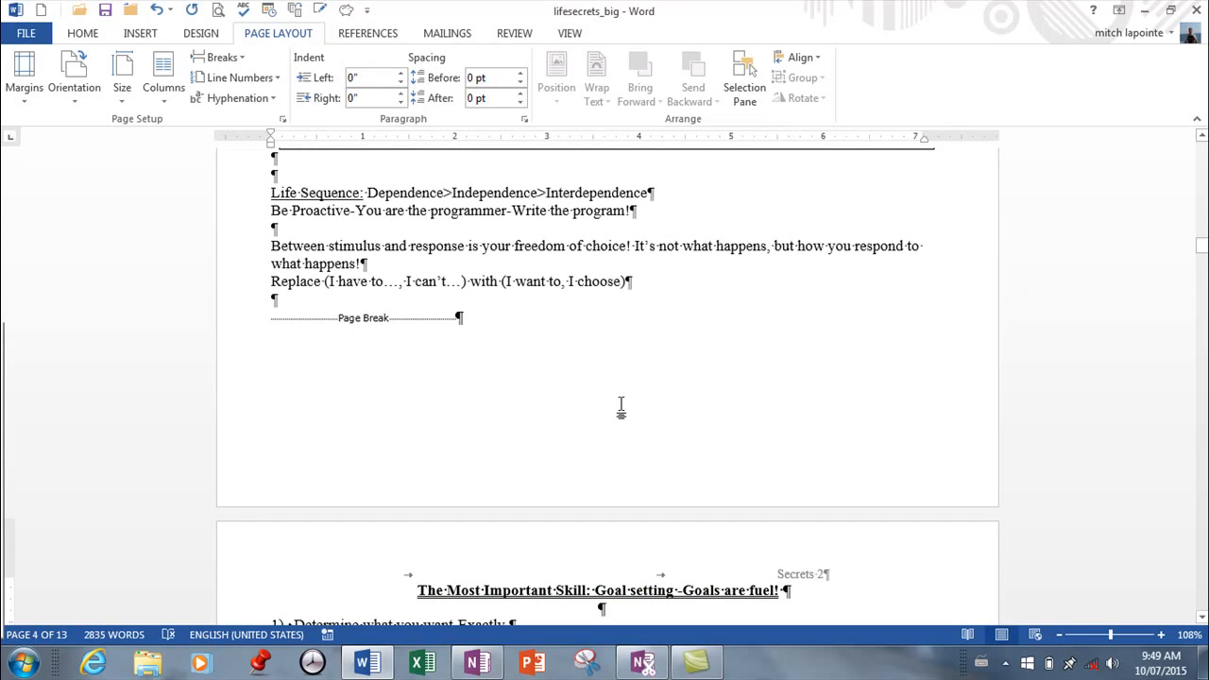